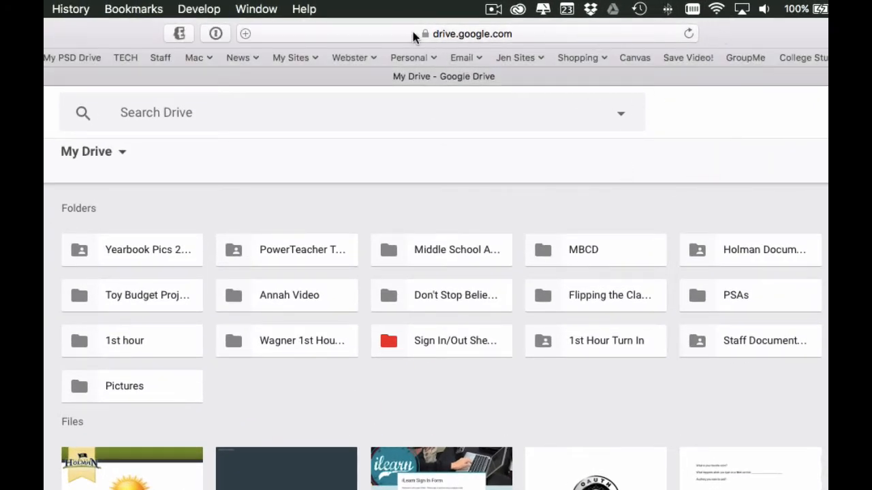
Go to keep.google.com in the browser
left_click(499, 34)
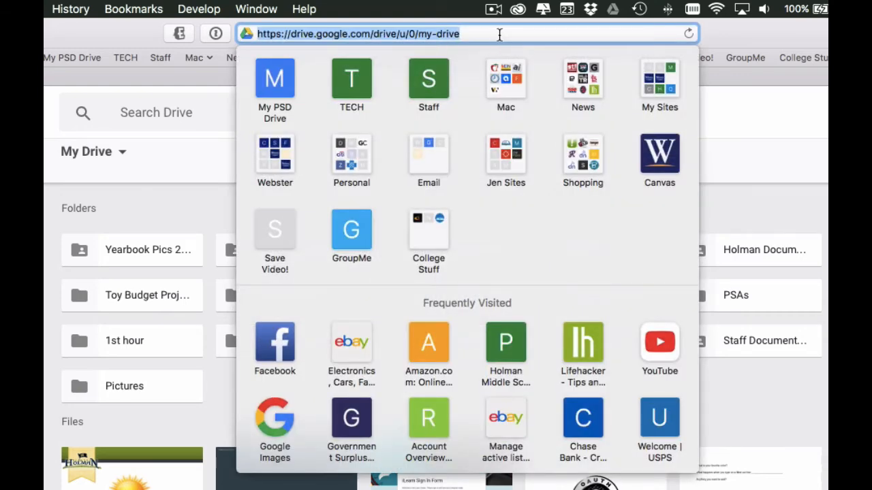
type("keep.google.com")
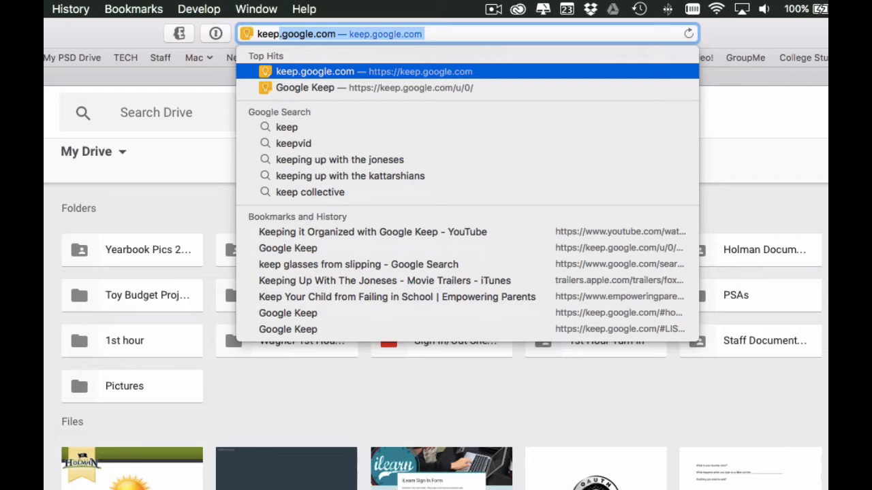
key("Return")
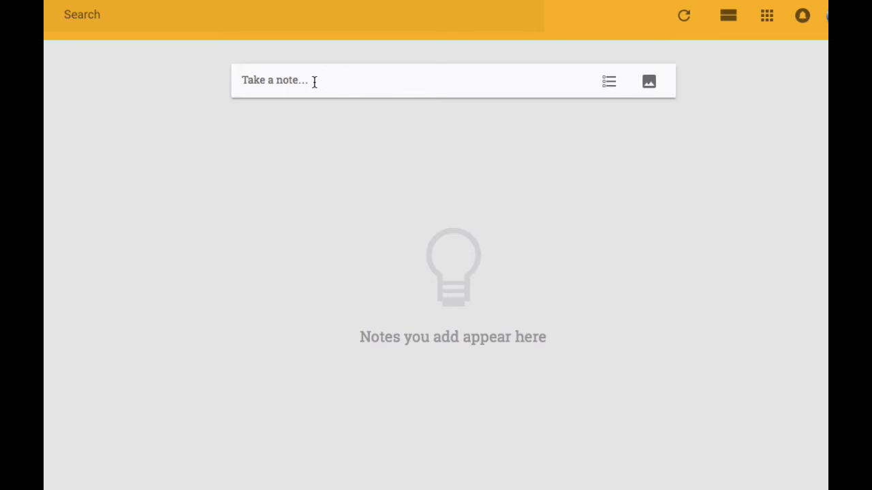
Start a new note and title it "Social Studies"
left_click(307, 83)
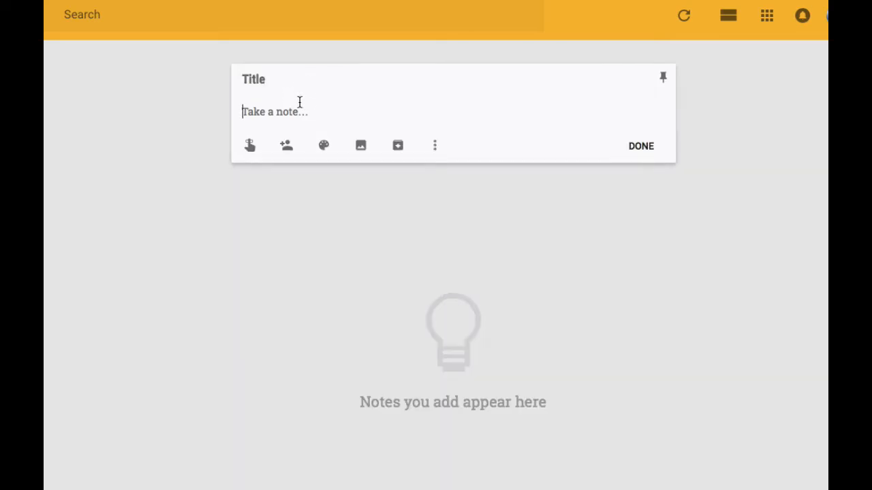
right_click(268, 84)
left_click(268, 83)
type("Socu")
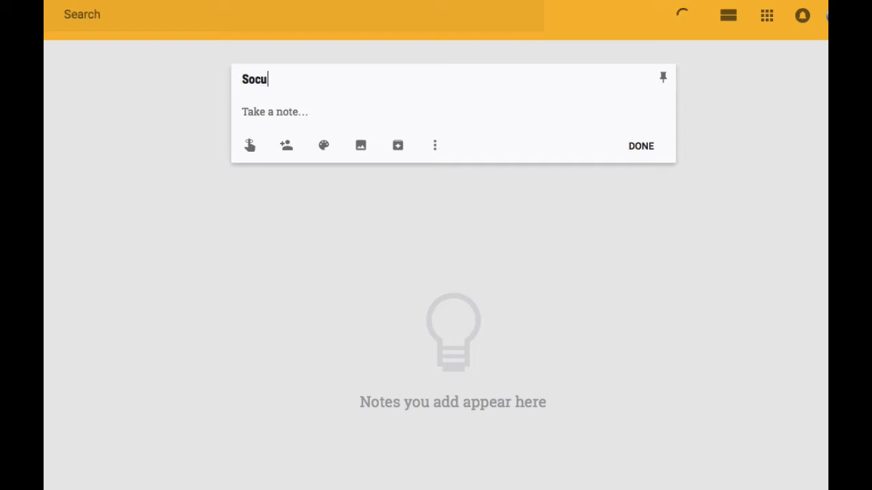
key("BackSpace")
type("ial Stu")
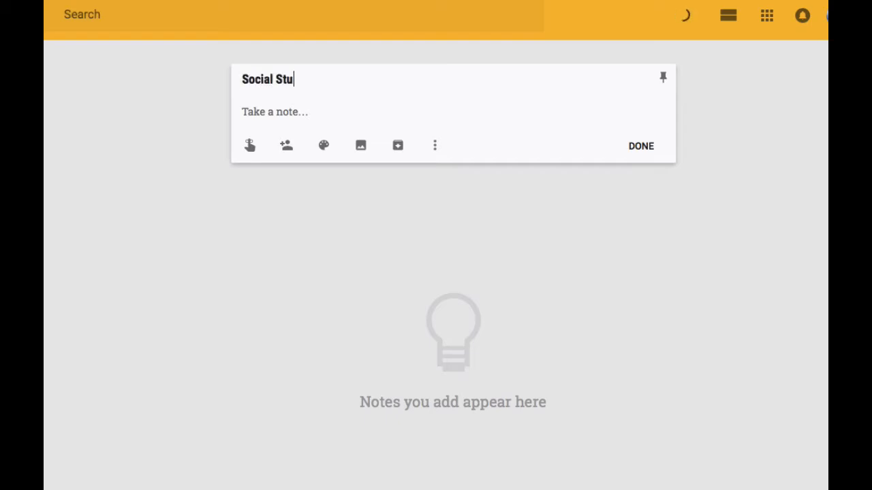
type("die")
key("BackSpace")
type("ies")
Enter "American Revolution" in the note body, followed by the line "-crispus attucks" and a new line starting with a dash
left_click(267, 109)
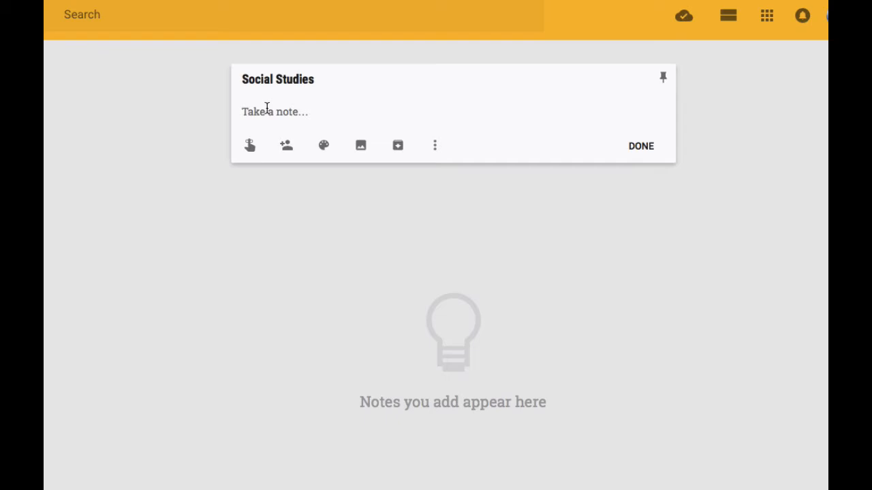
type("Am")
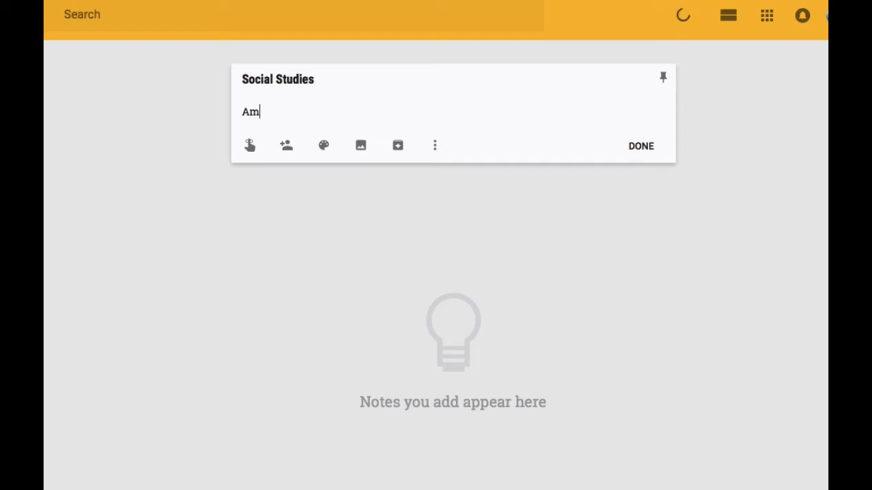
type("erican Revo")
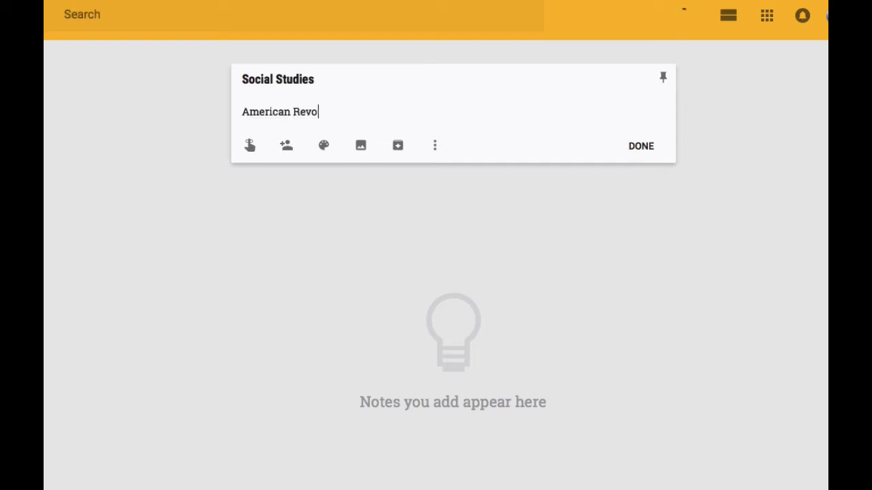
type("lution")
key("Return")
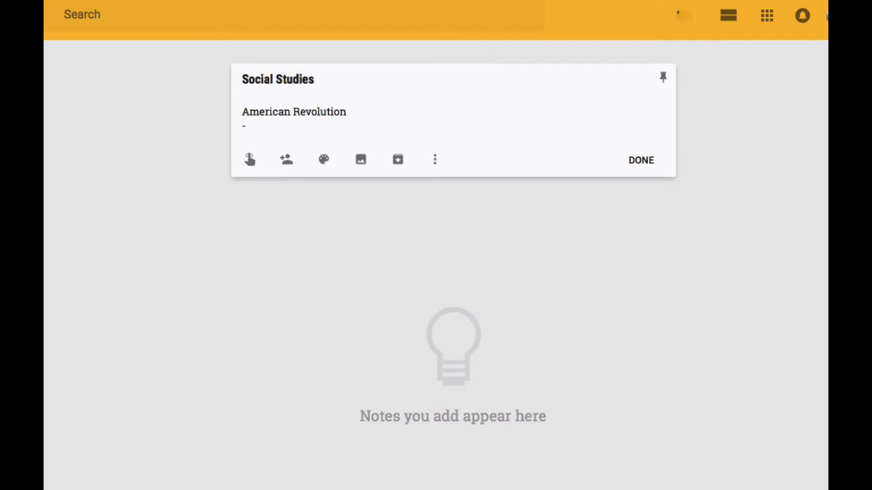
type("-crispus attu")
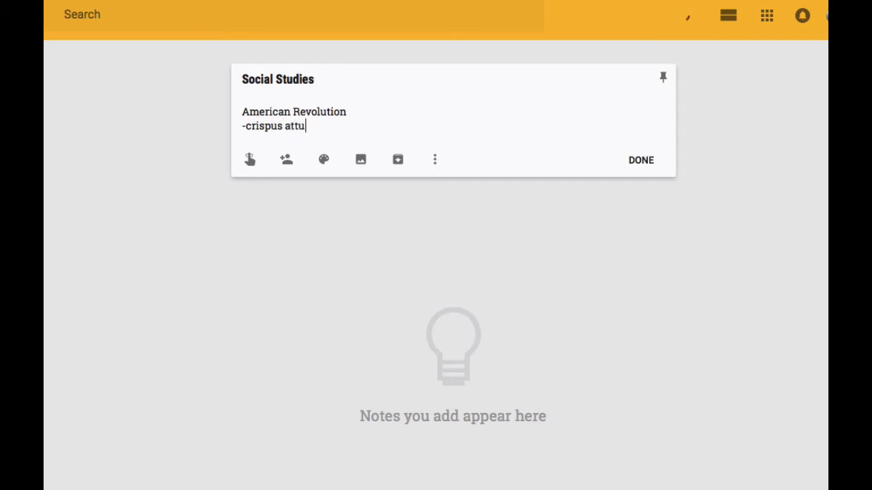
type("cks")
key("Return")
type("-")
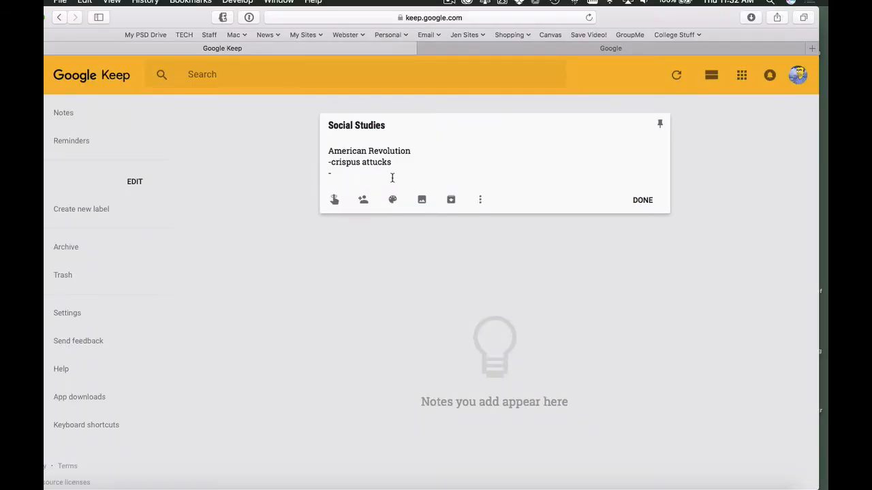
Search Google for "crispus attucks" in the other browser tab and open the Wikipedia article
left_click(551, 48)
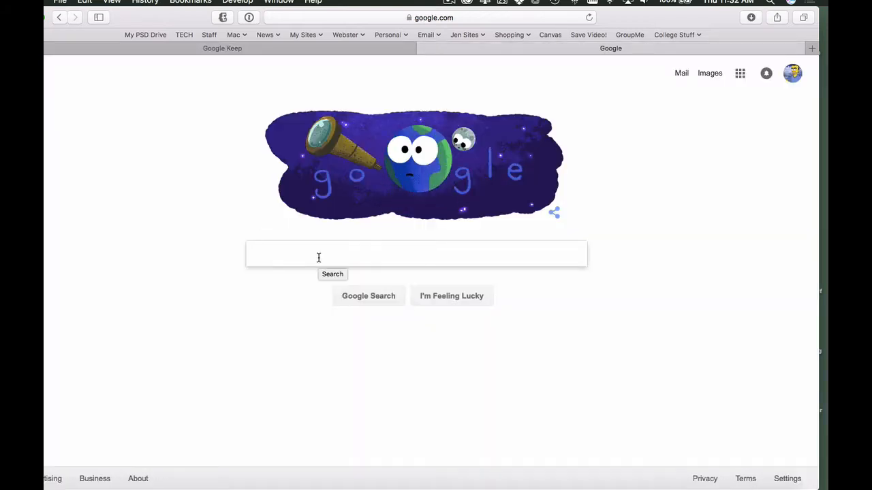
type("crispus")
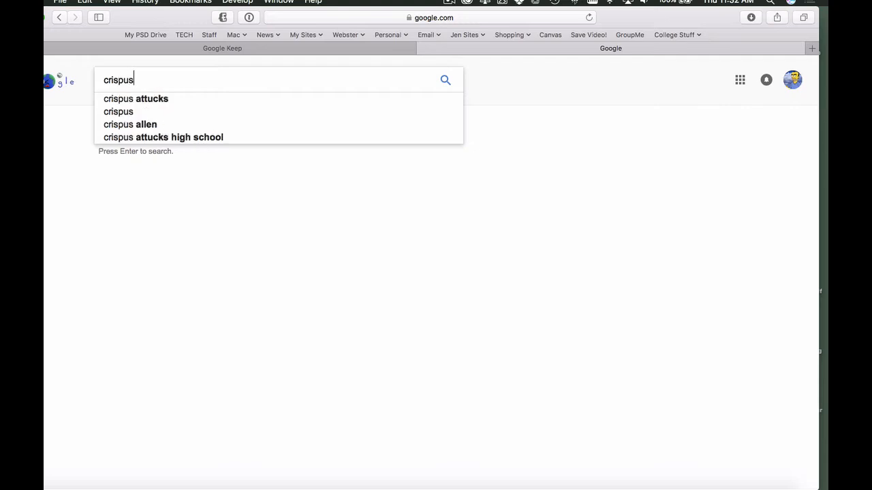
key("Down")
key("Return")
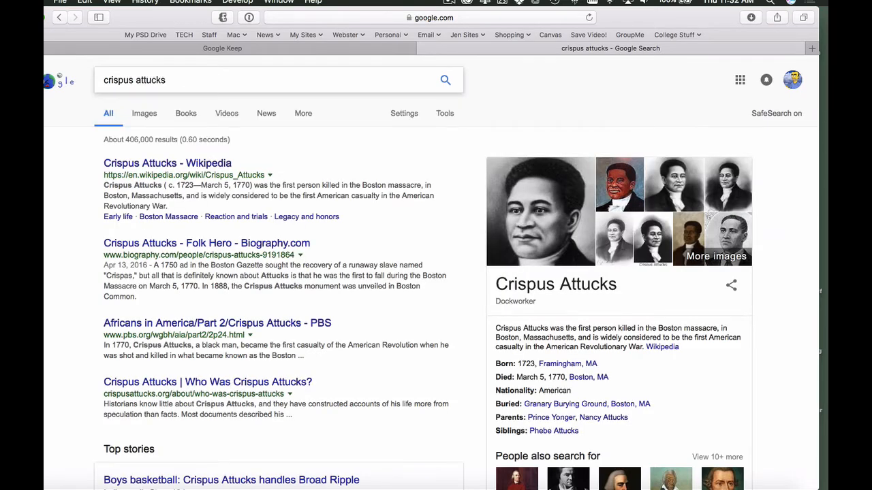
left_click(173, 169)
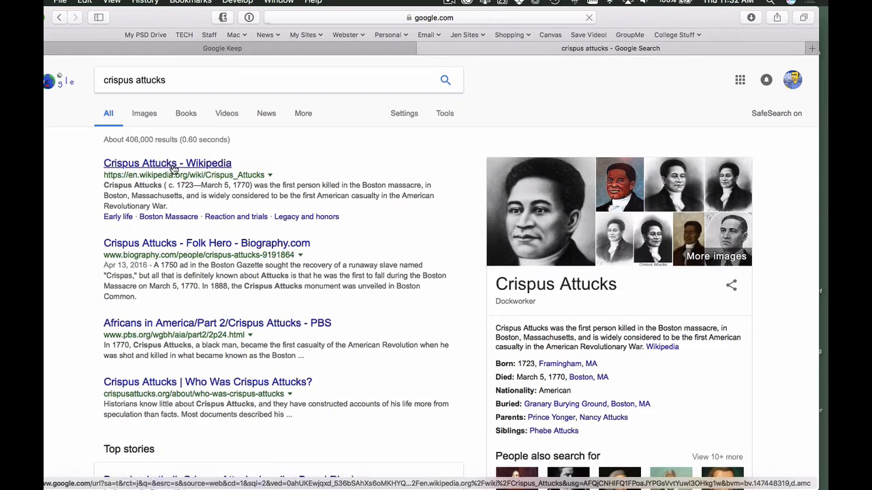
Copy the Wikipedia article's address into the note's empty dash line and start another dash line below it
left_click(474, 18)
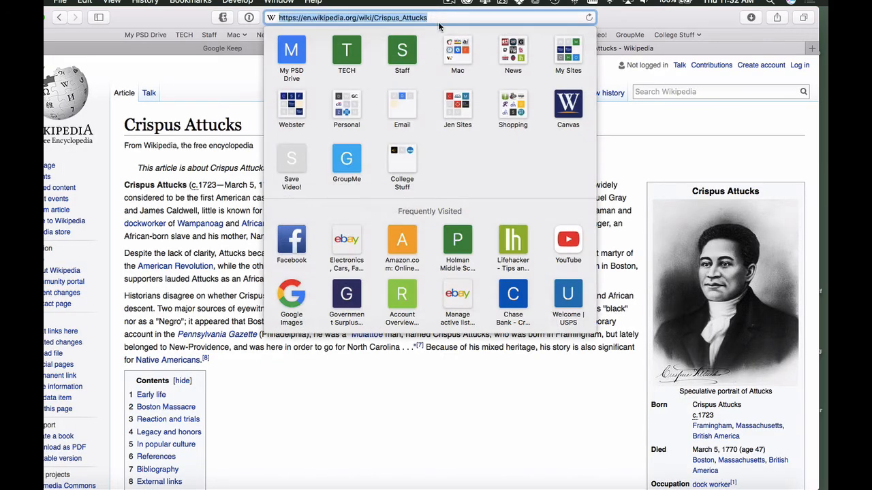
key("cmd+c")
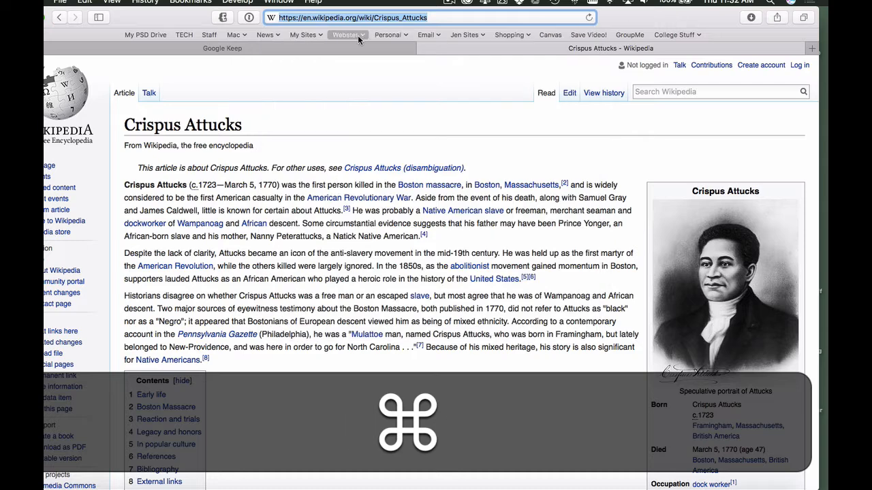
left_click(327, 45)
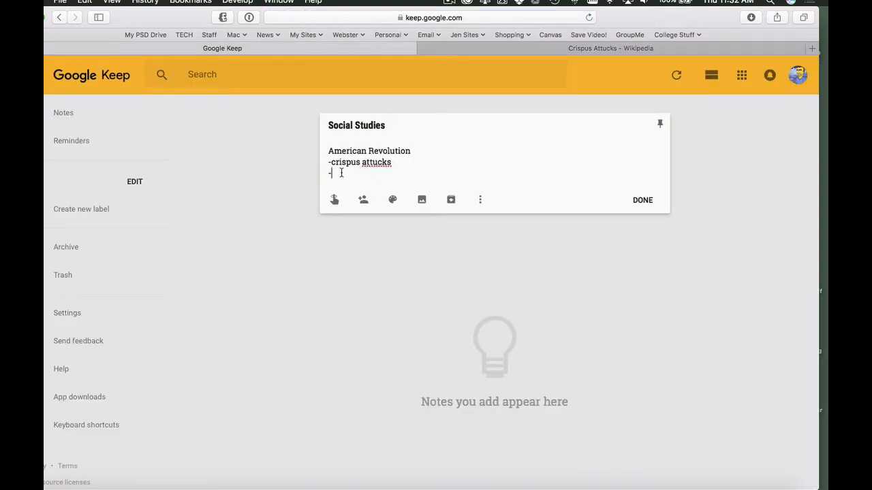
key("super+v")
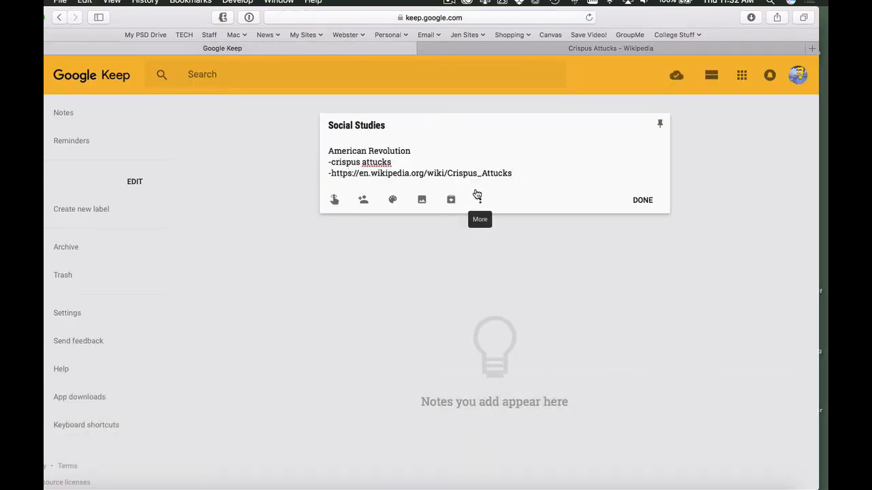
key("Return")
type("-")
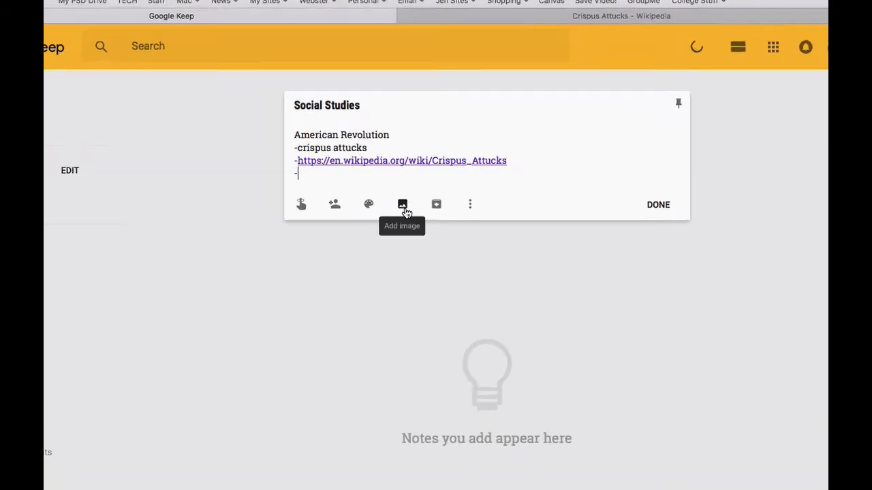
left_click(349, 190)
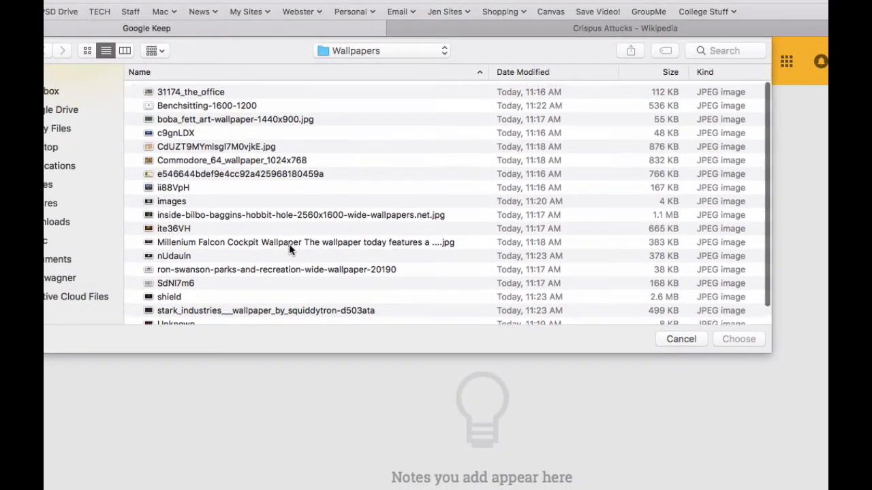
scroll(297, 236, "down", 3)
scroll(301, 233, "up", 3)
key("super+d")
scroll(303, 231, "down", 5)
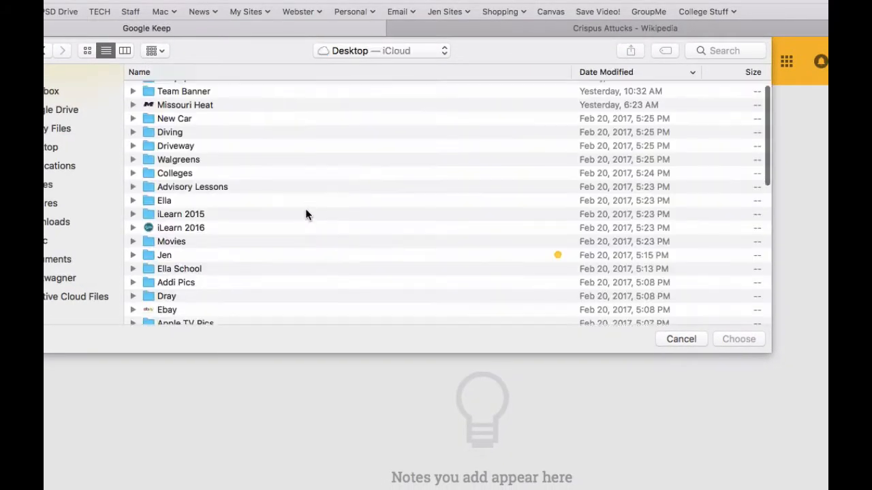
scroll(303, 213, "up", 5)
scroll(300, 218, "down", 10)
scroll(301, 216, "up", 10)
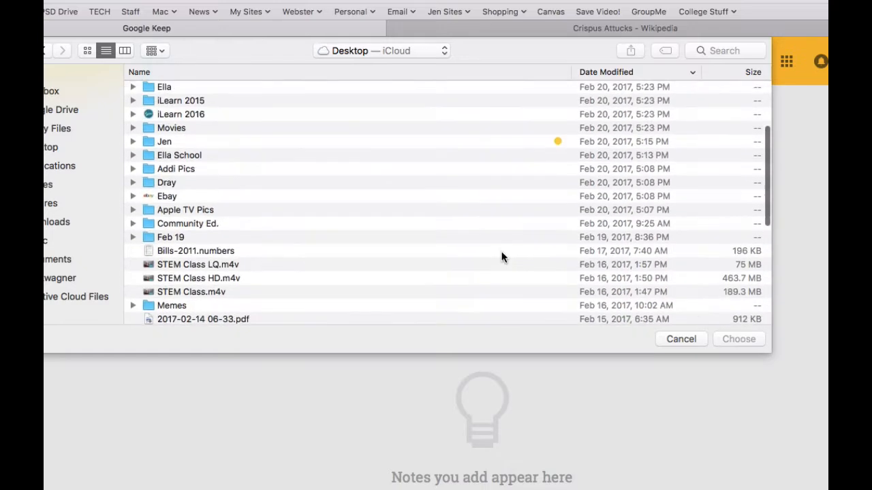
left_click(680, 340)
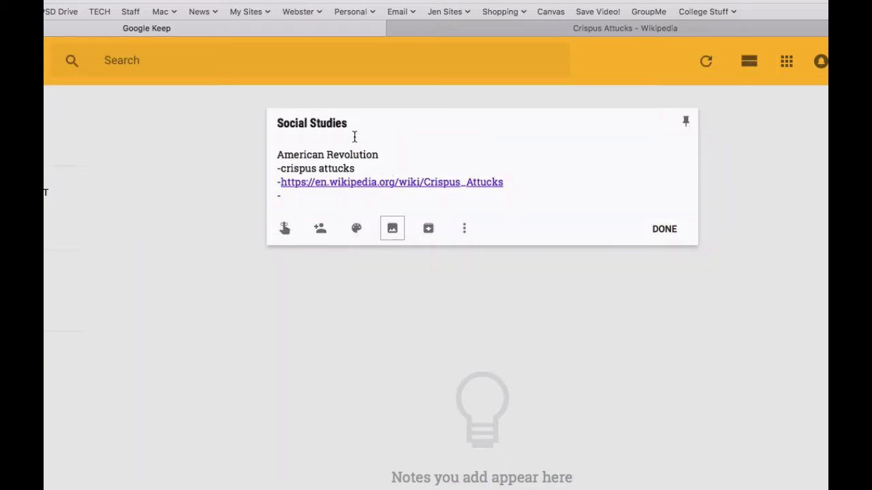
Finish editing the Social Studies note and change its color to red
left_click(661, 231)
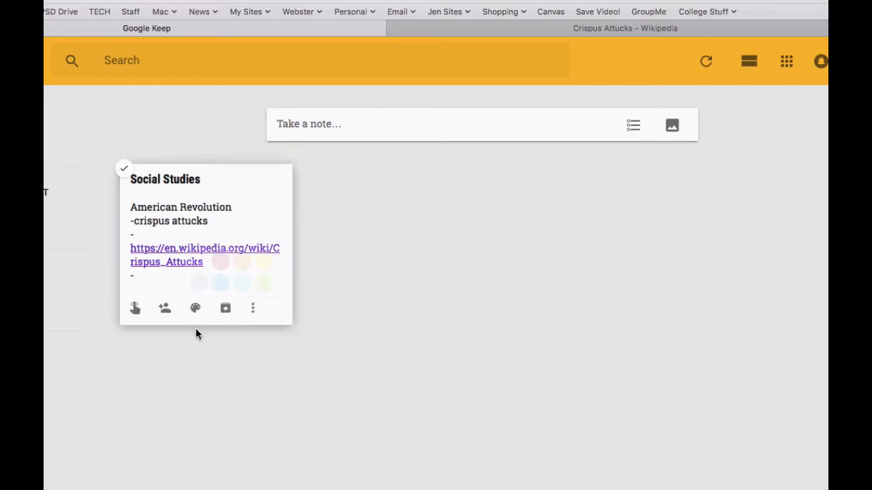
mouse_move(195, 311)
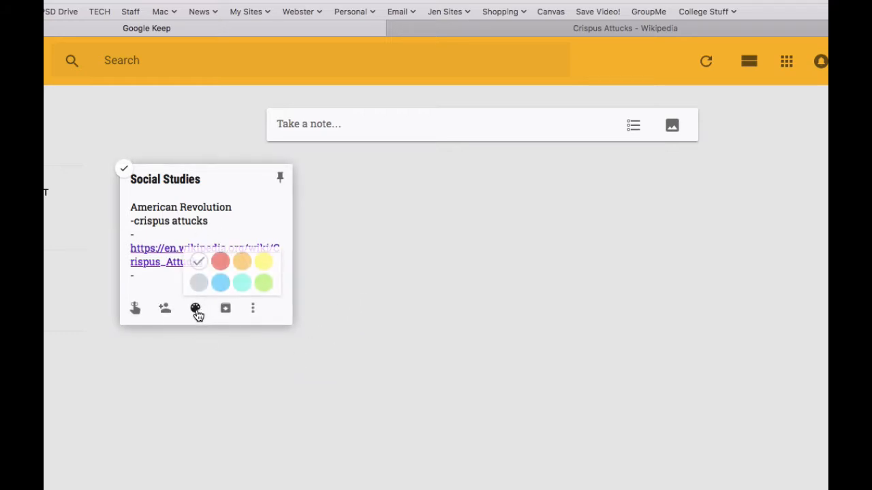
left_click(225, 265)
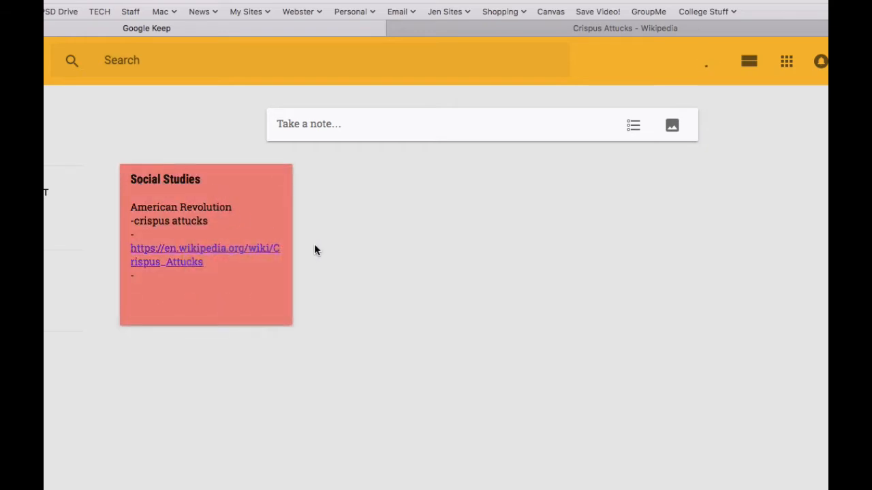
Create a label named "Social Studies" and apply it to the red note
mouse_move(265, 273)
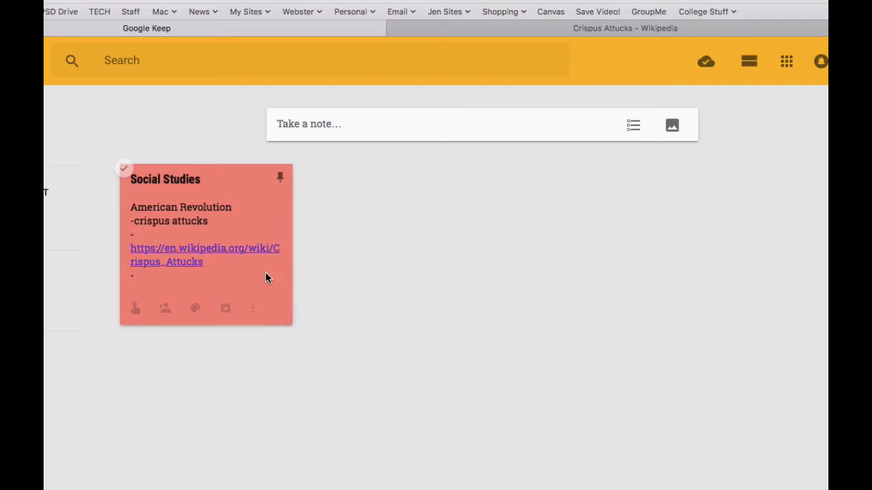
left_click(254, 310)
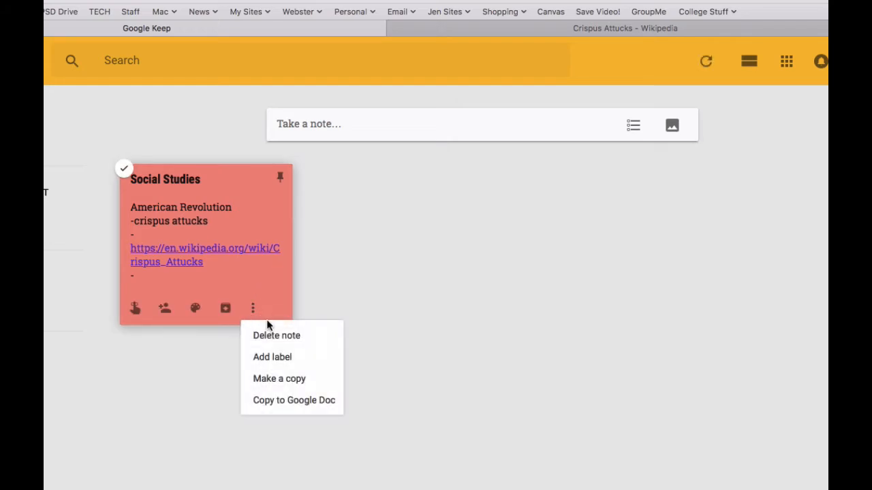
left_click(272, 359)
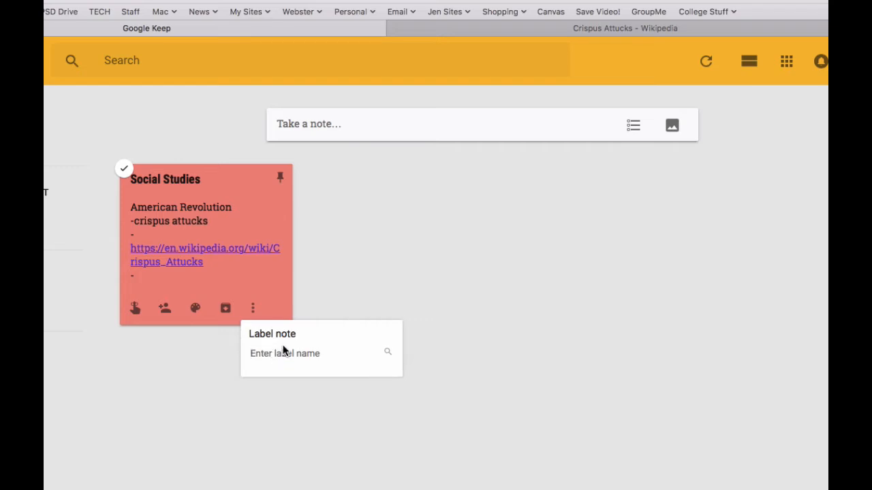
type("Social S")
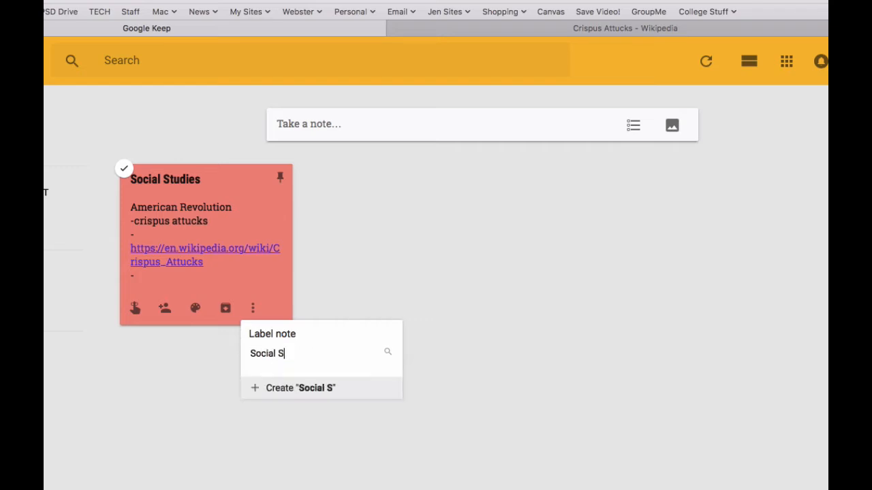
type("tudies")
key("Return")
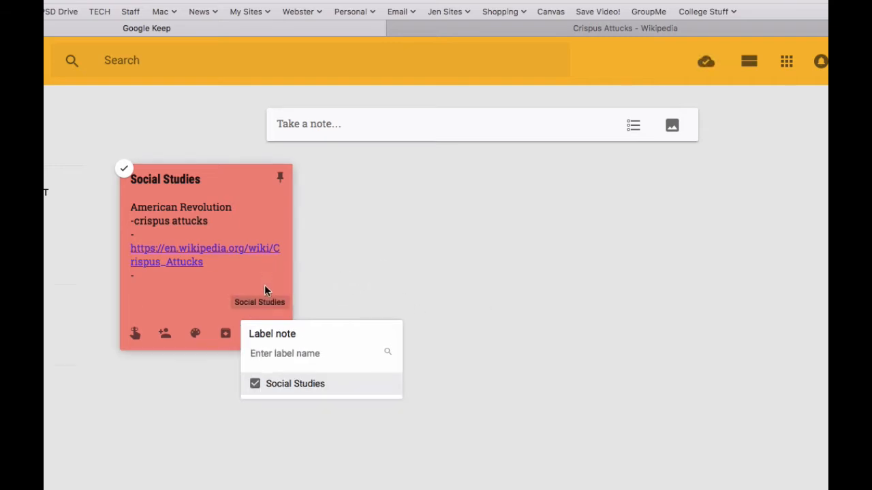
Retitle the red Social Studies note "American Revolution Notes 2/22/17" and finish editing it
left_click(158, 183)
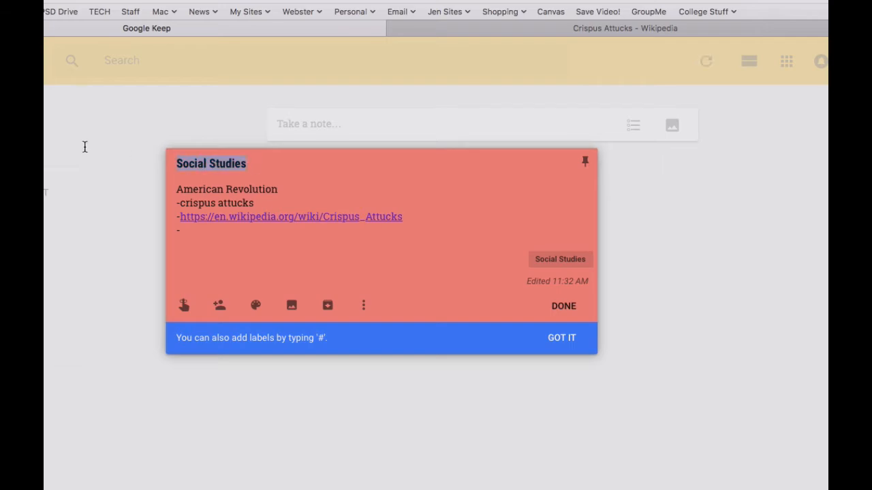
key("BackSpace")
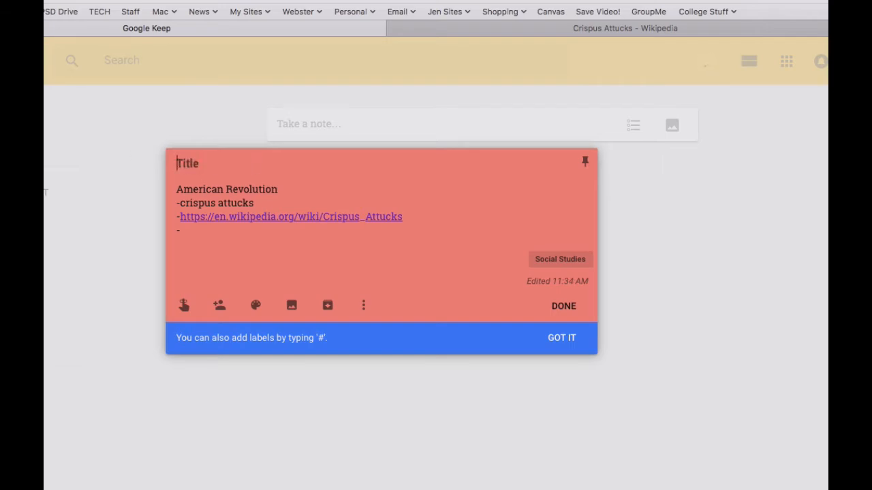
type("American Re")
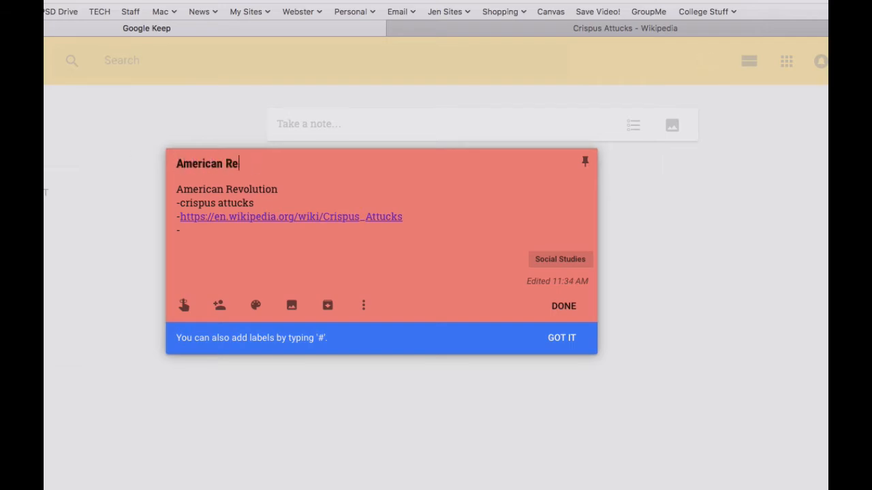
type("volution Notes")
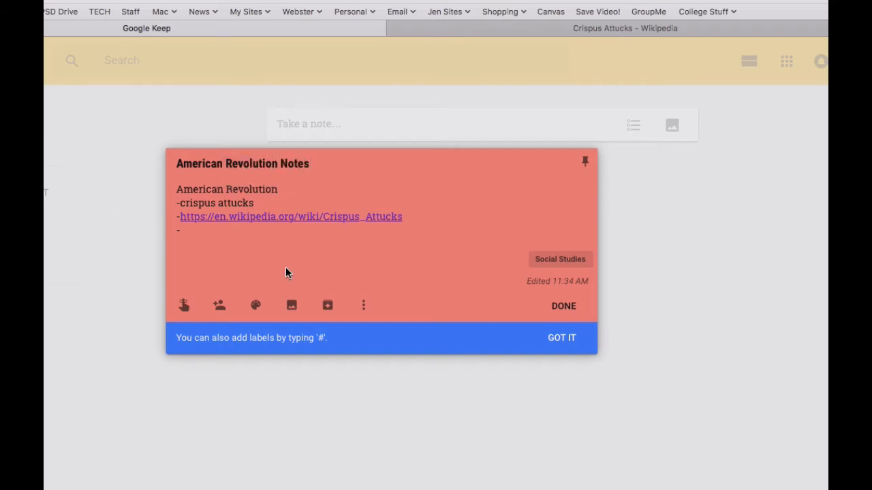
type(" 2/22/17")
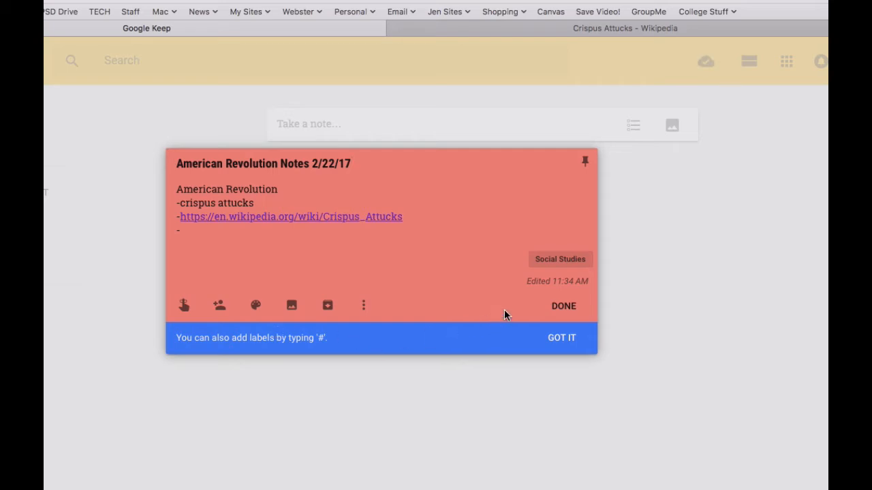
left_click(565, 307)
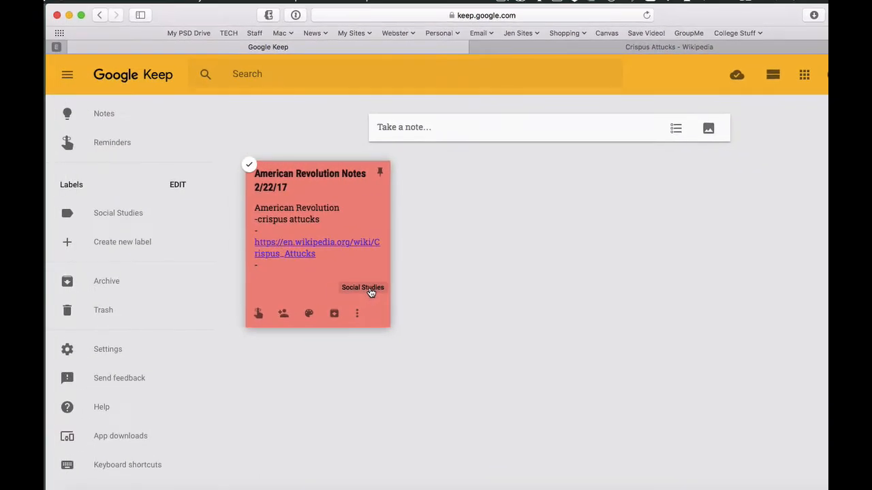
Show the notes labeled Social Studies and start a new note there titled "Things to Do Tonight"
left_click(135, 216)
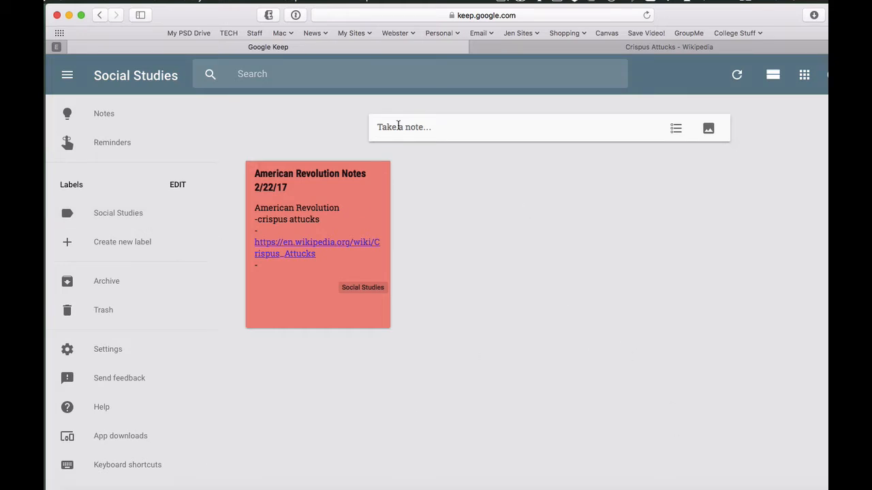
left_click(419, 126)
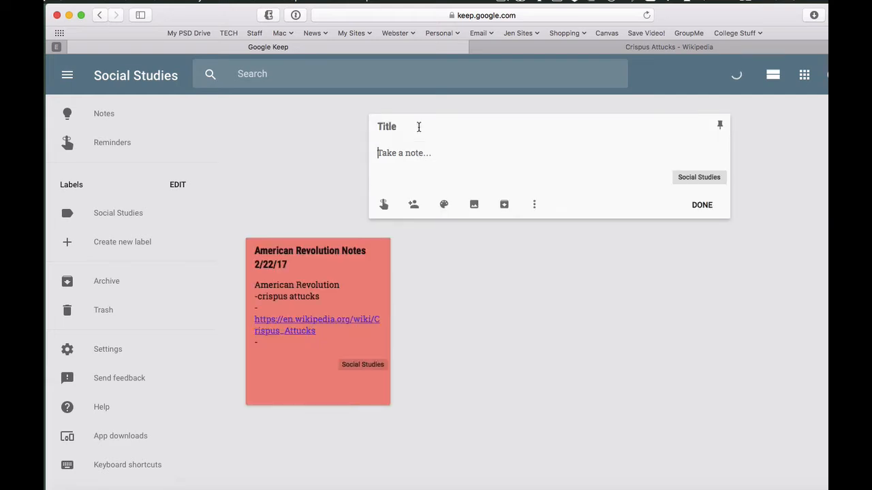
left_click(398, 127)
type("Things to Do Tonight")
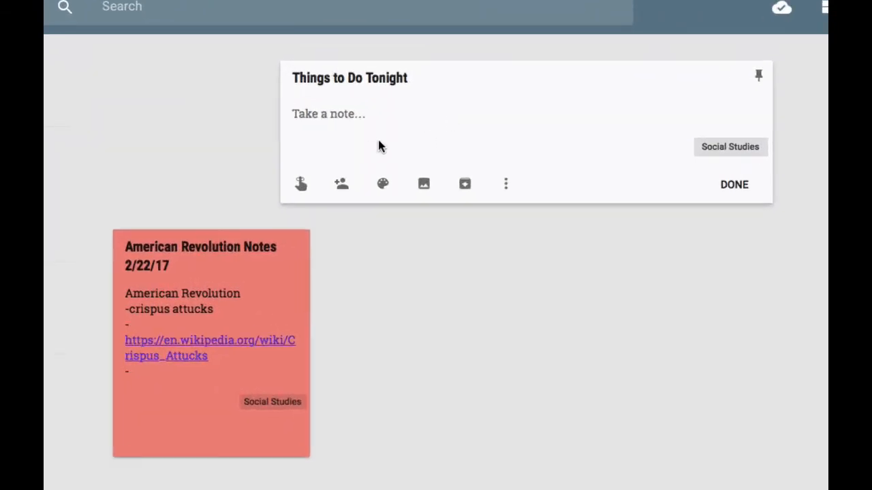
Turn the new note into a checkbox list with the items "Take out trash" and "pack my backpack"
left_click(507, 187)
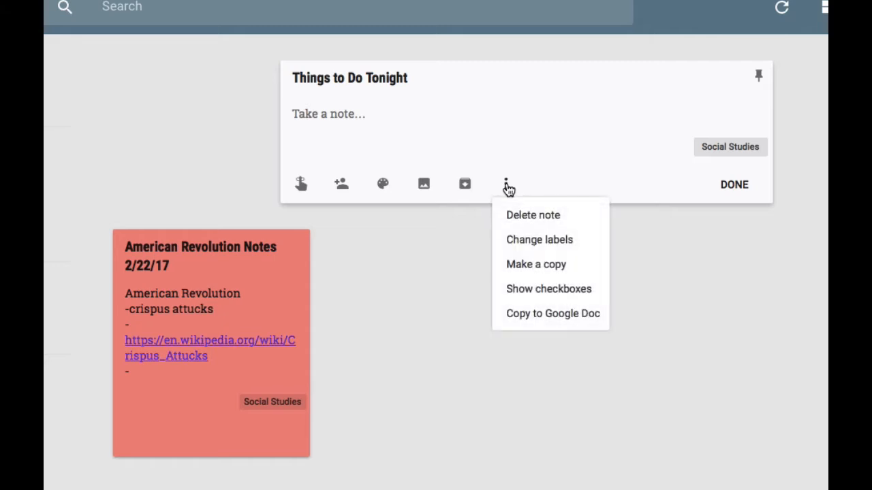
left_click(560, 291)
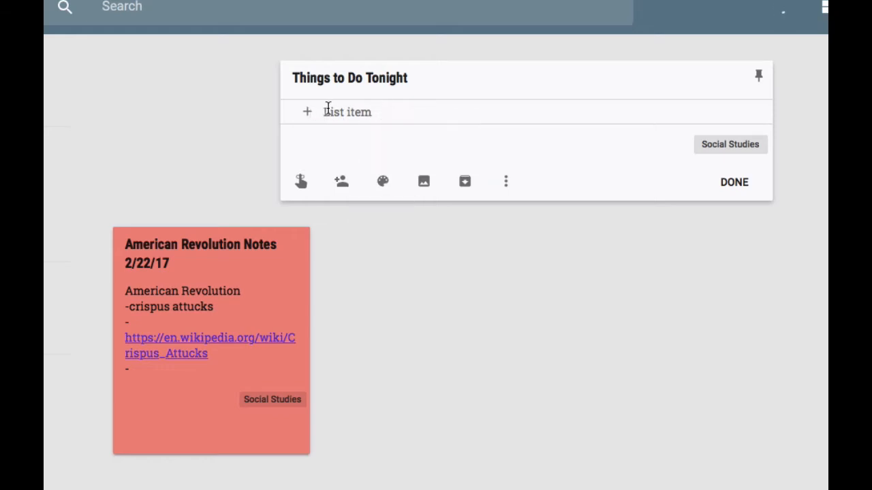
type("Take out ")
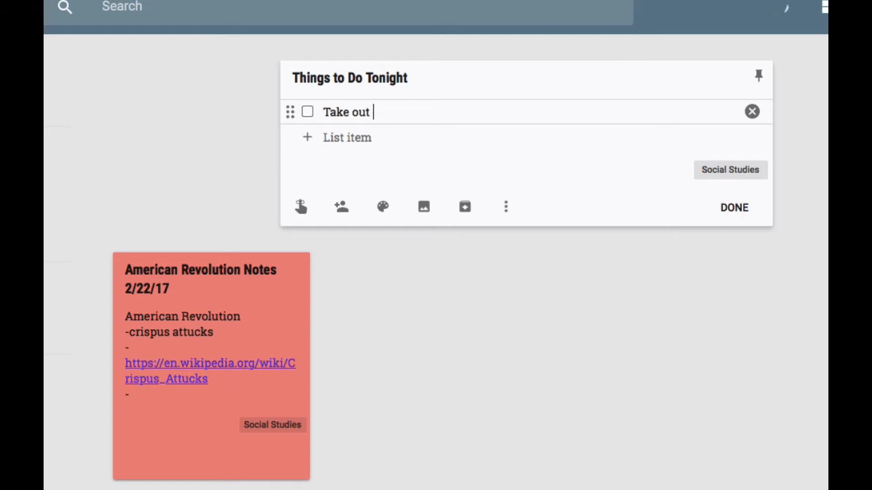
type("trash")
key("Return")
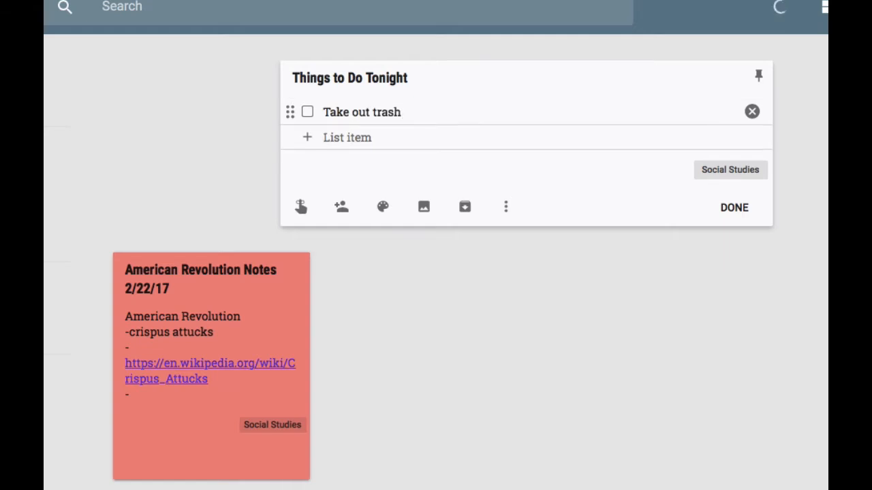
type("p")
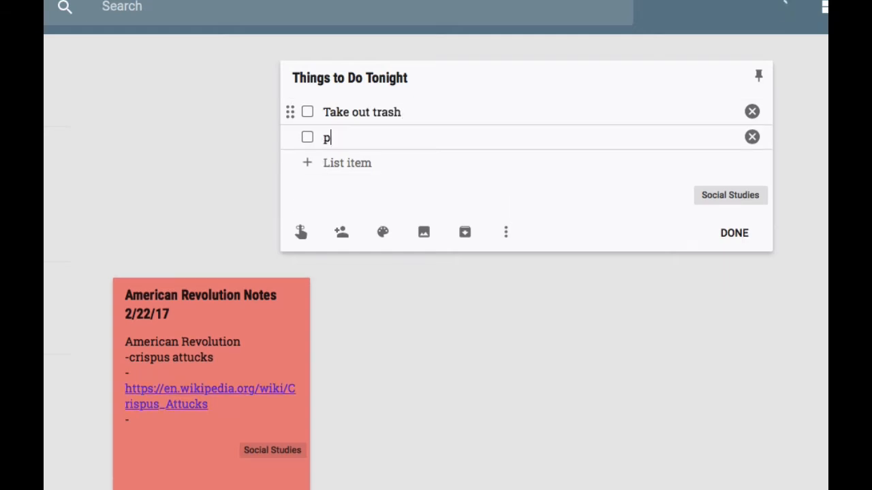
type("ack my backpack")
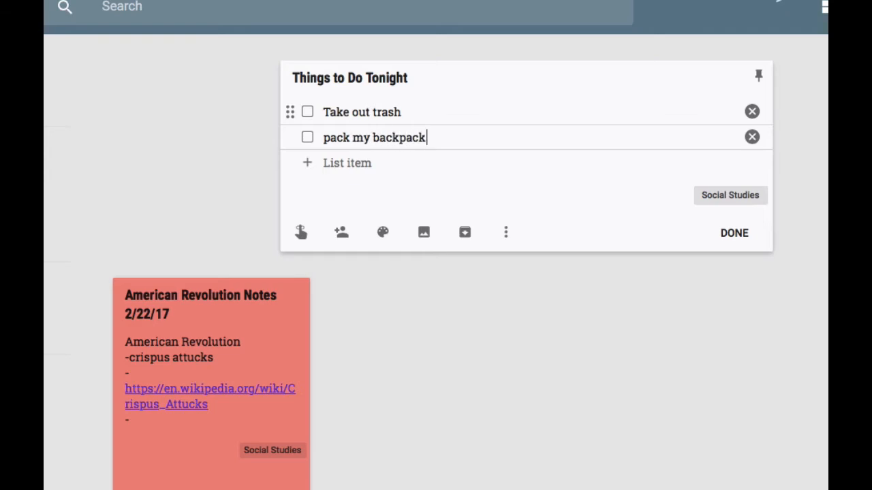
key("Return")
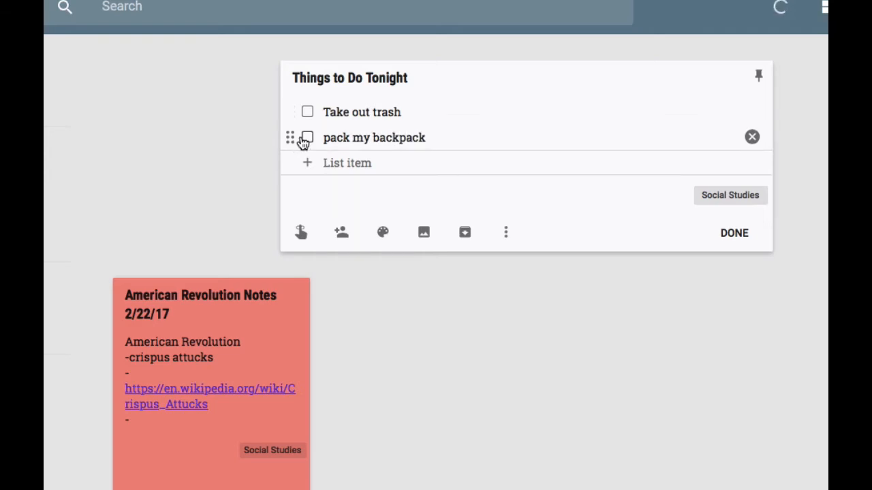
Color the Things to Do Tonight note blue, remove its Social Studies label, and finish editing it
mouse_move(382, 240)
left_click(409, 205)
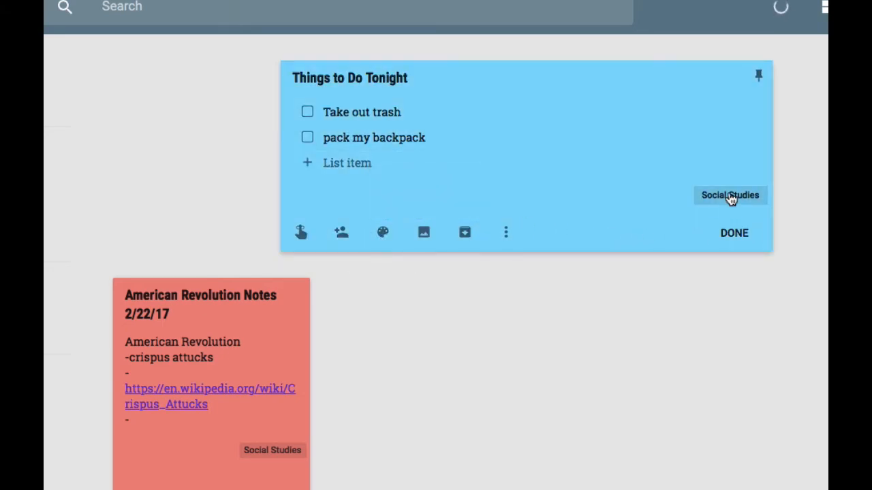
left_click(506, 234)
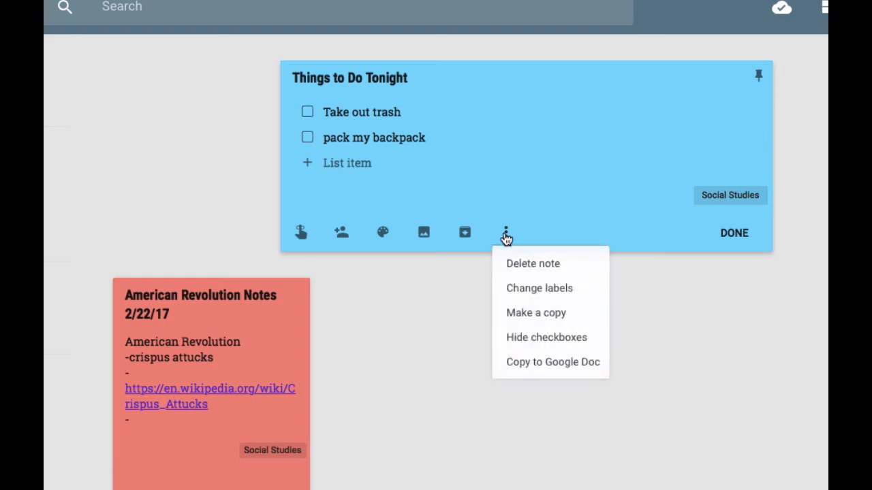
left_click(545, 292)
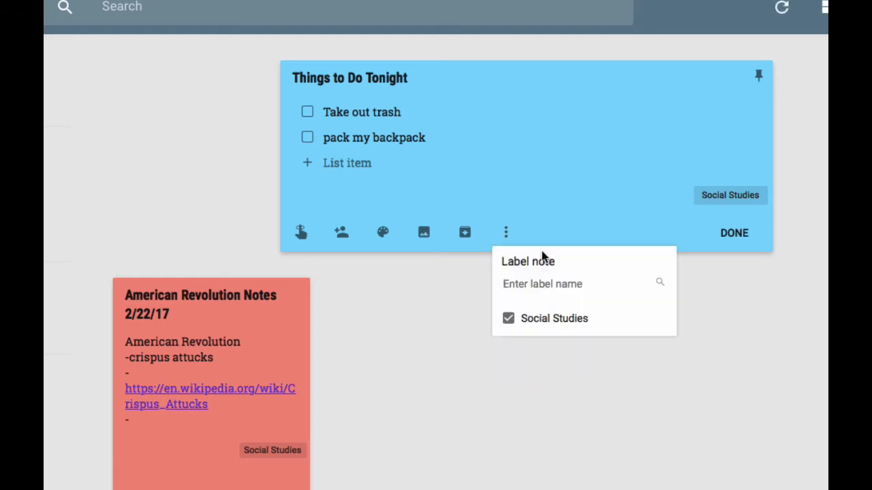
left_click(509, 320)
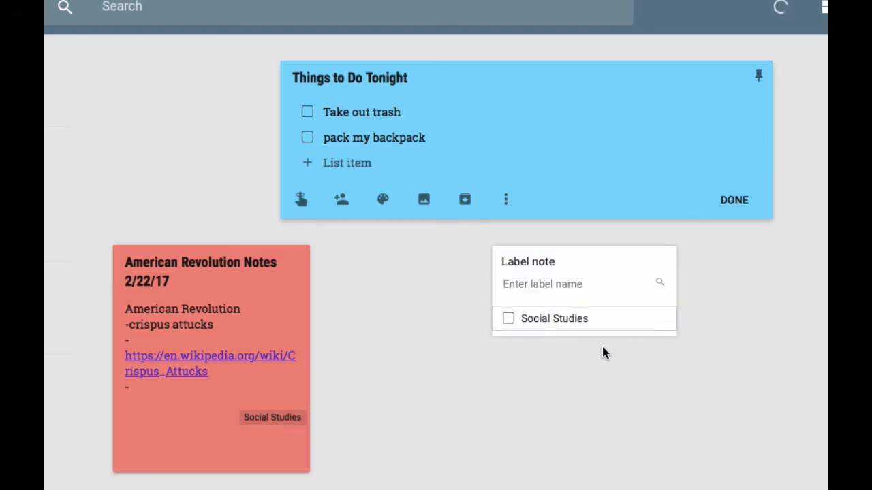
left_click(735, 201)
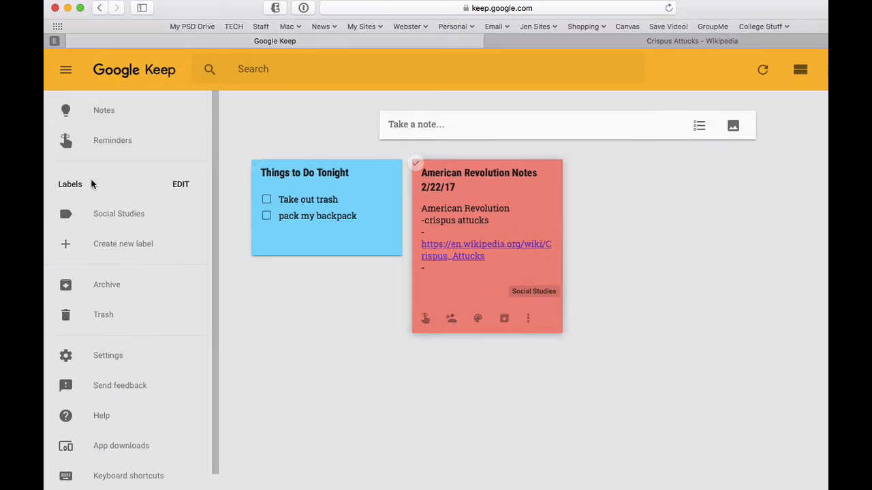
Check the notes under the Social Studies label, return to all notes, and mark "Take out trash" as completed
left_click(124, 215)
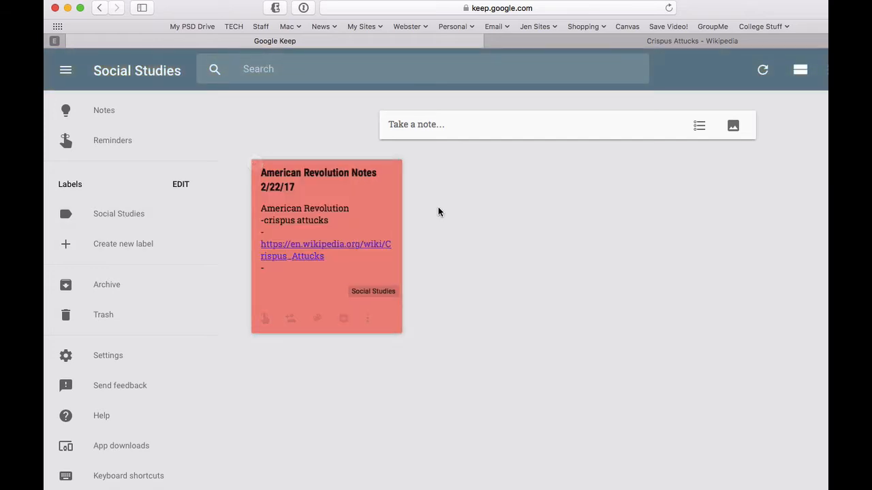
left_click(113, 116)
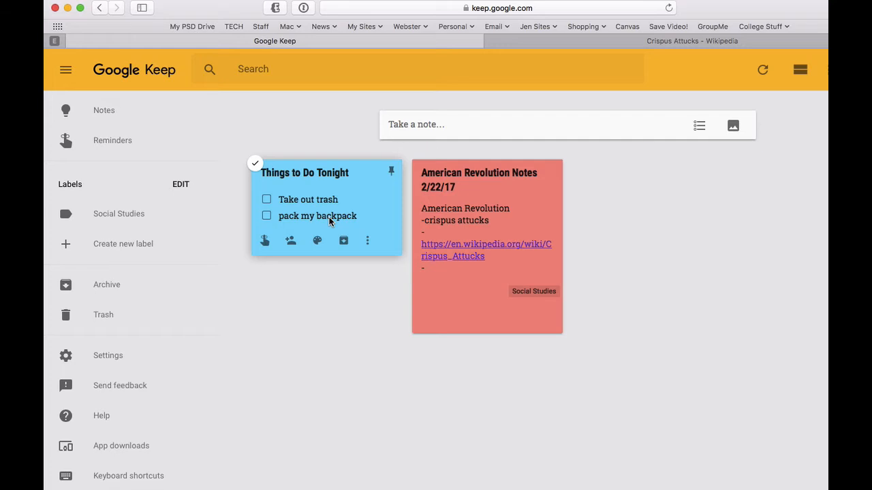
left_click(267, 199)
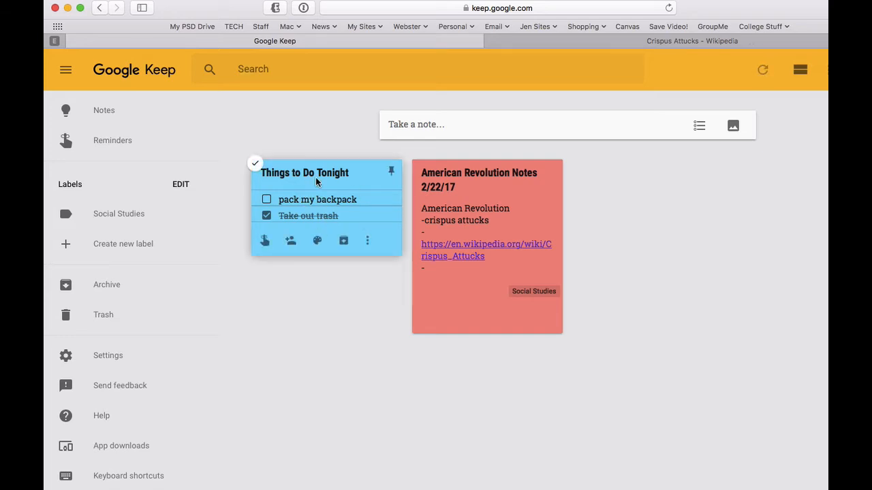
Add a later-today reminder to the Things to Do Tonight note and change its time to 11:38 AM on Feb 23, 2017
left_click(264, 242)
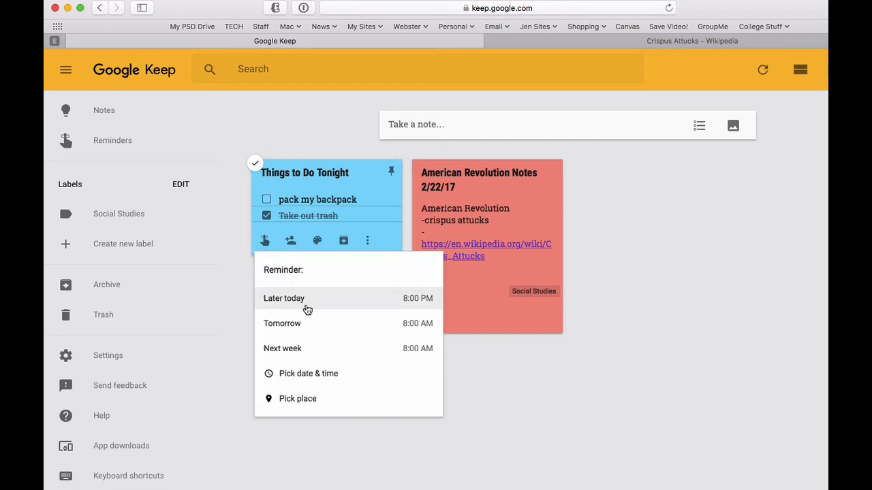
left_click(410, 304)
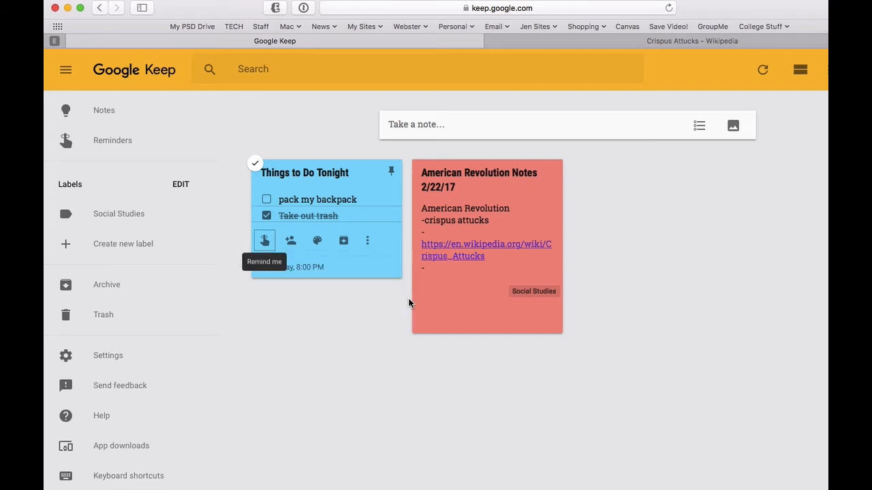
left_click(265, 244)
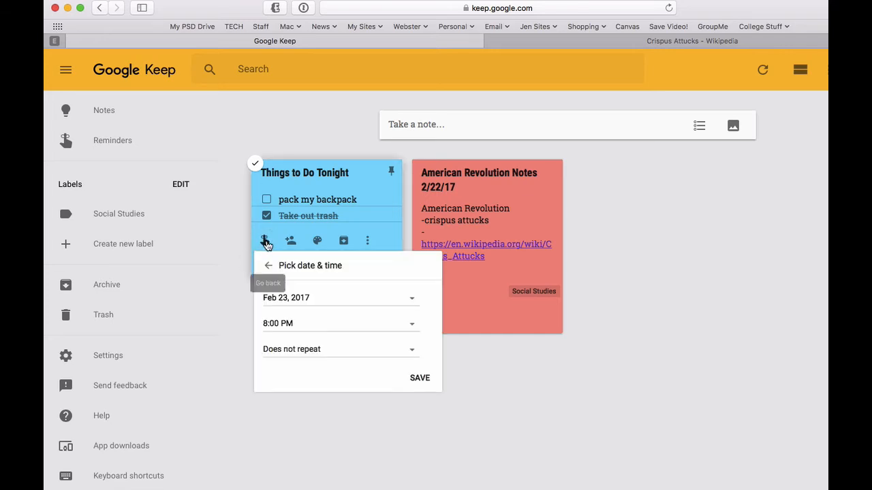
left_click(297, 303)
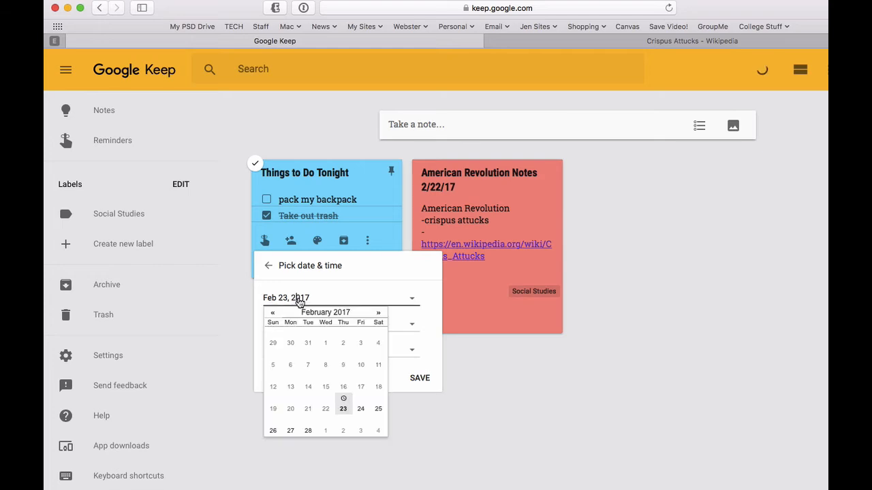
left_click(414, 324)
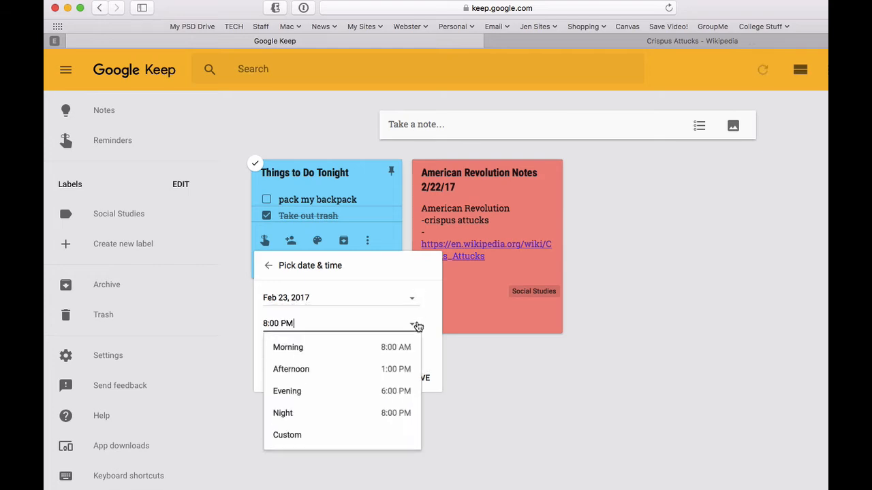
left_click(296, 440)
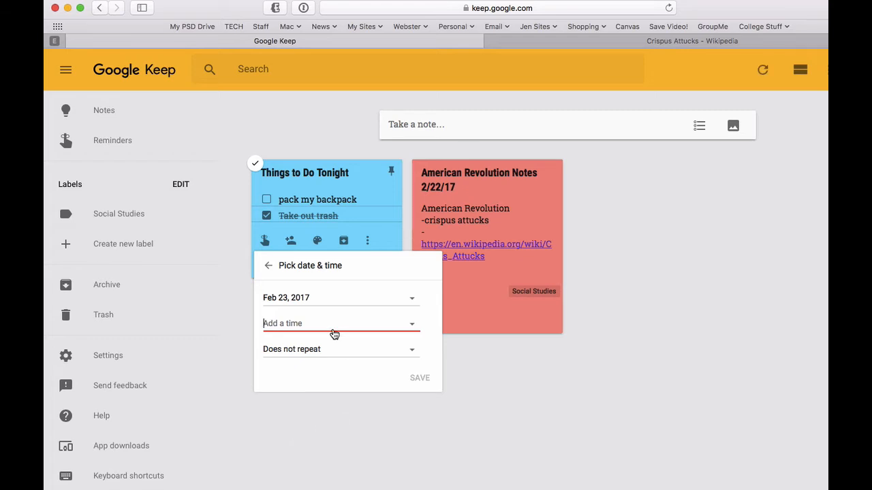
type("11:38")
left_click(409, 299)
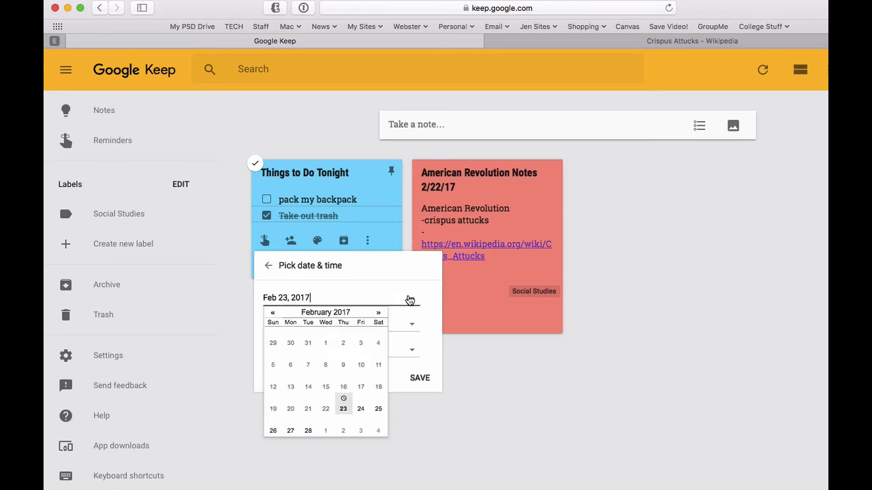
left_click(419, 379)
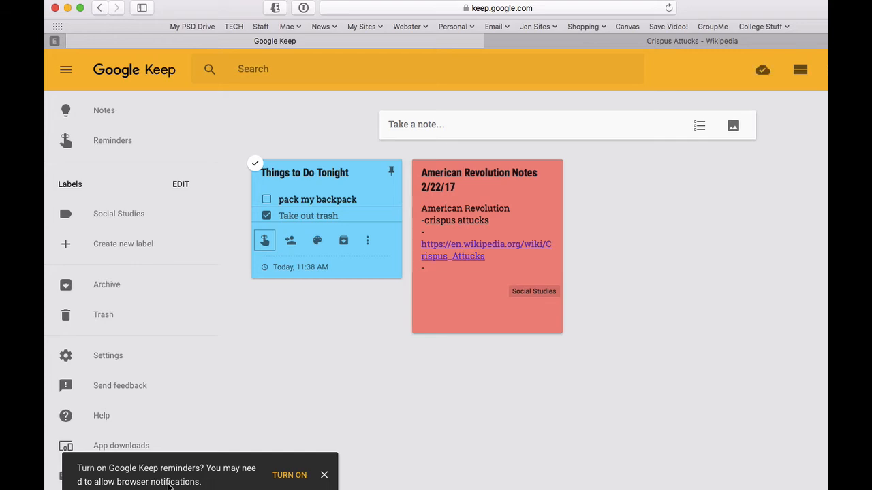
Turn on Google Keep reminders and allow keep.google.com to show alerts in Notification Center
left_click(290, 479)
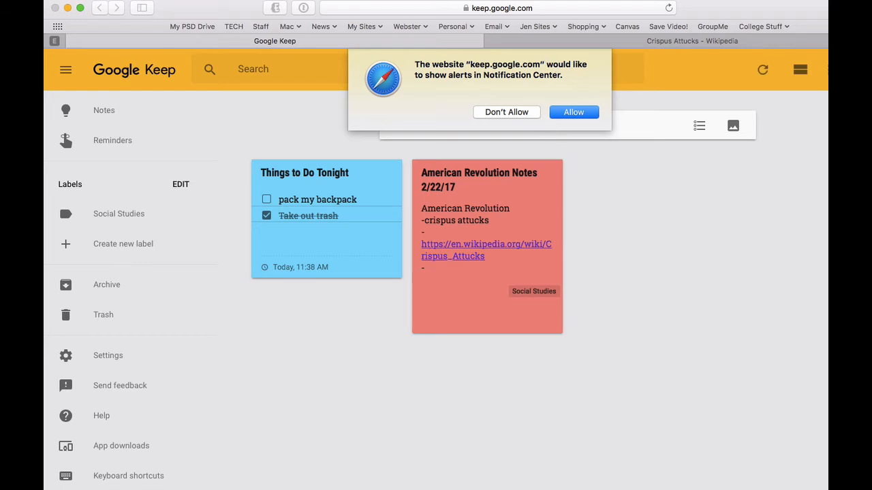
left_click(579, 111)
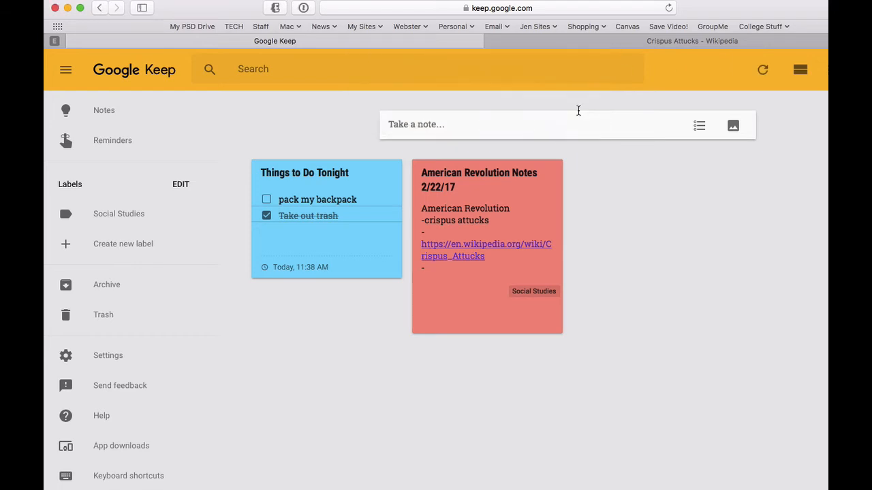
mouse_move(309, 253)
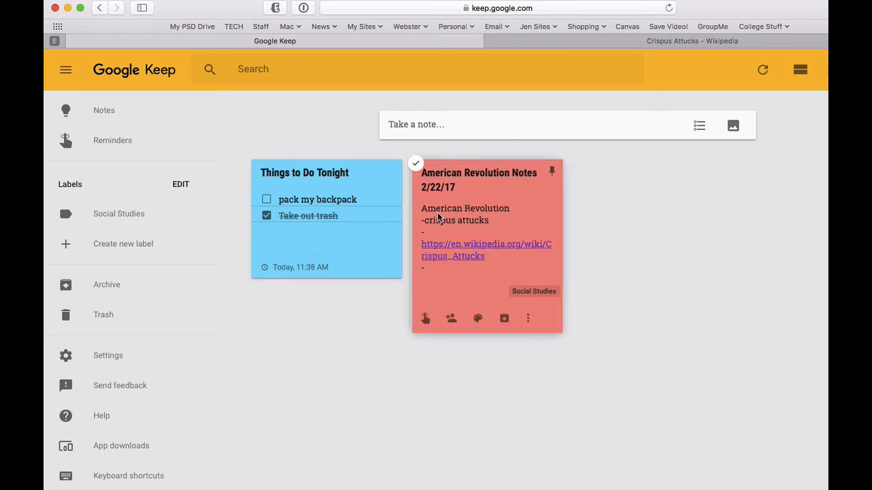
Check the sharing options of the American Revolution Notes 2/22/17 note without saving, and dismiss the Things to Do Tonight reminder alert
left_click(451, 321)
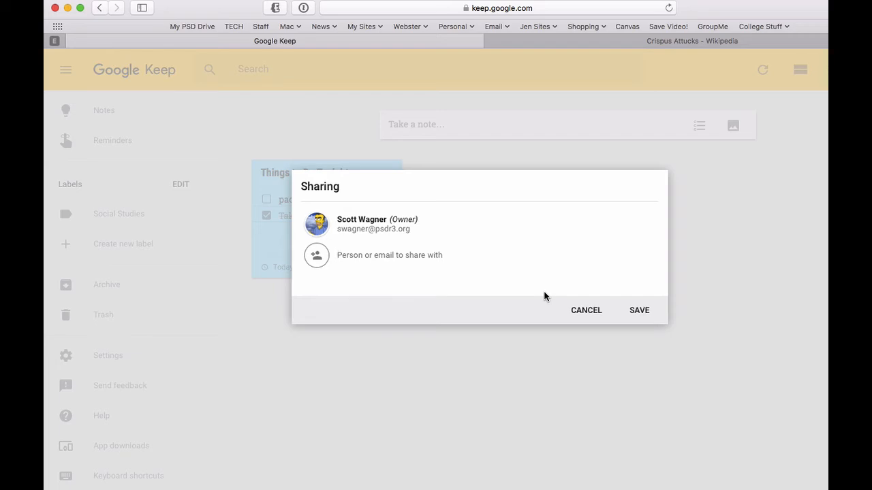
right_click(591, 311)
left_click(590, 311)
left_click(588, 311)
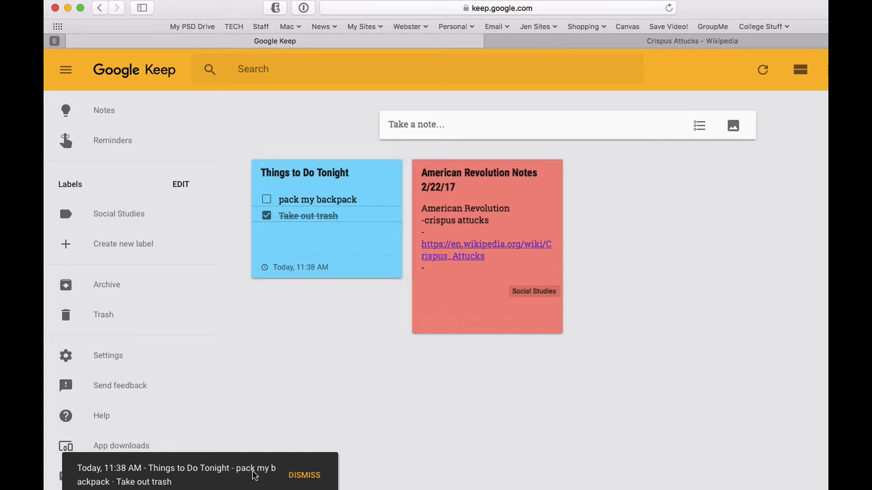
left_click(300, 475)
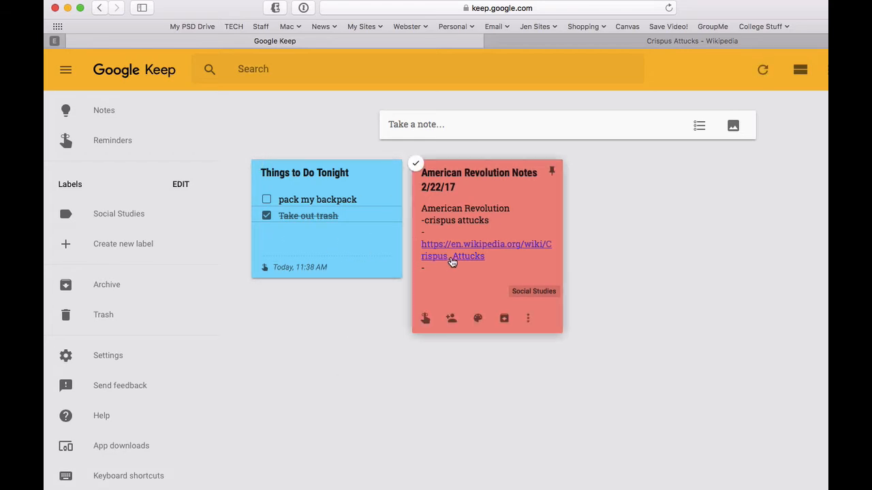
Copy the American Revolution Notes 2/22/17 note to a Google Doc, open the document, and return to Google Keep
left_click(529, 320)
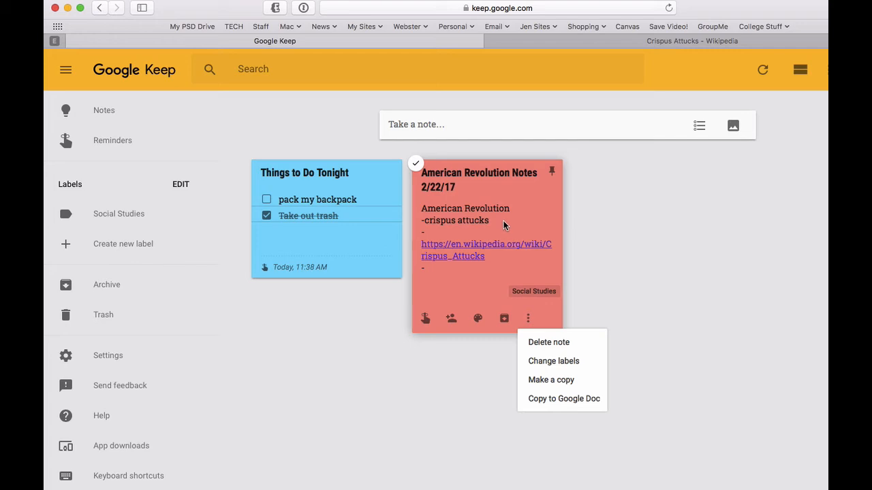
left_click(574, 400)
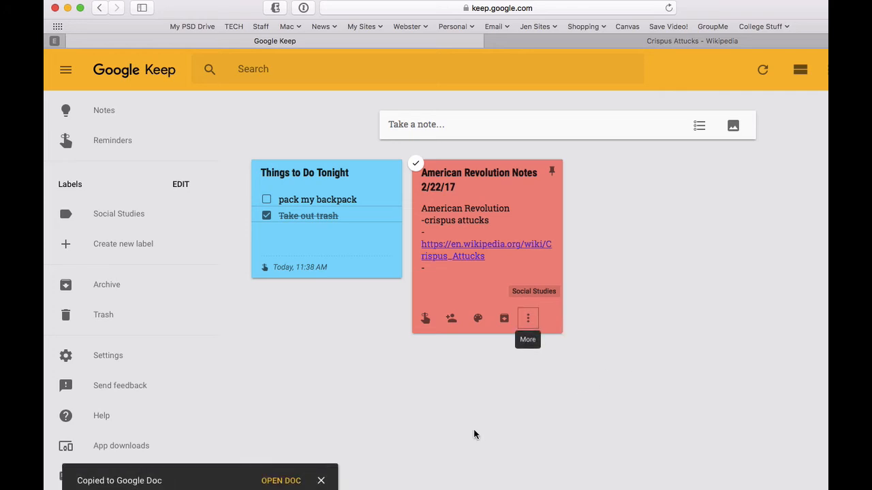
left_click(277, 481)
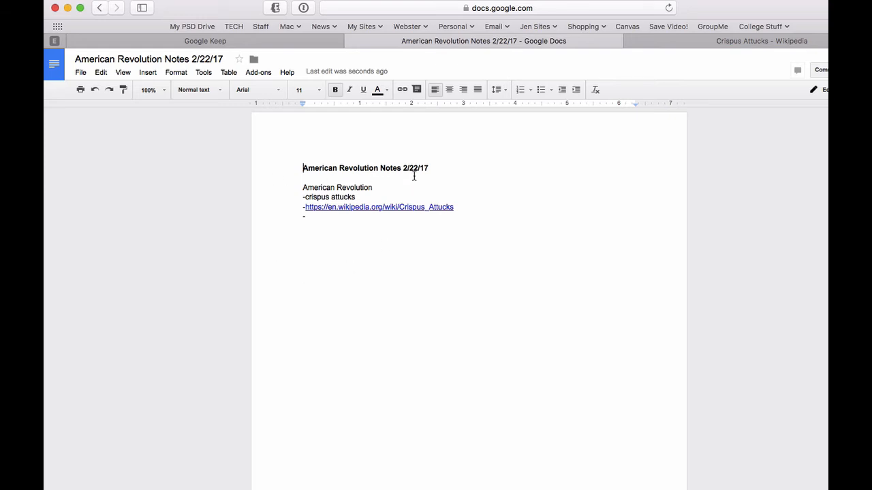
left_click(198, 42)
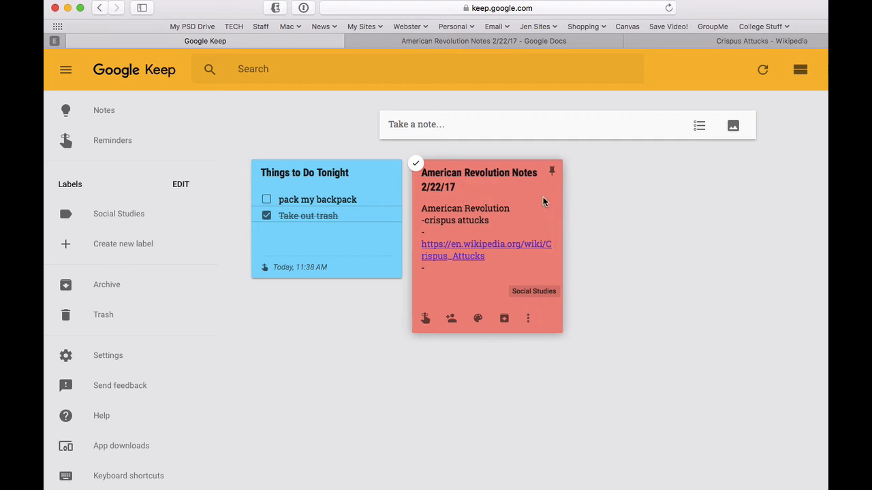
Move the Things to Do Tonight note behind the American Revolution note, and try pinning and unpinning it
left_click_drag(353, 184, 594, 210)
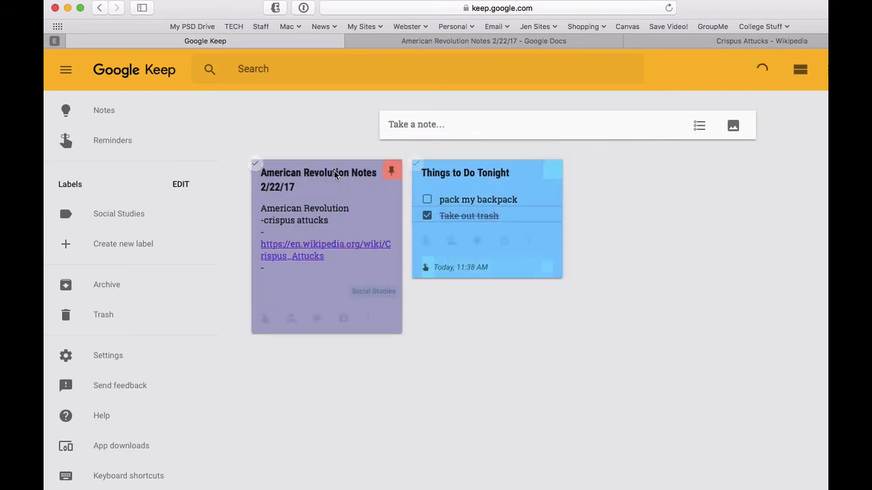
left_click(551, 174)
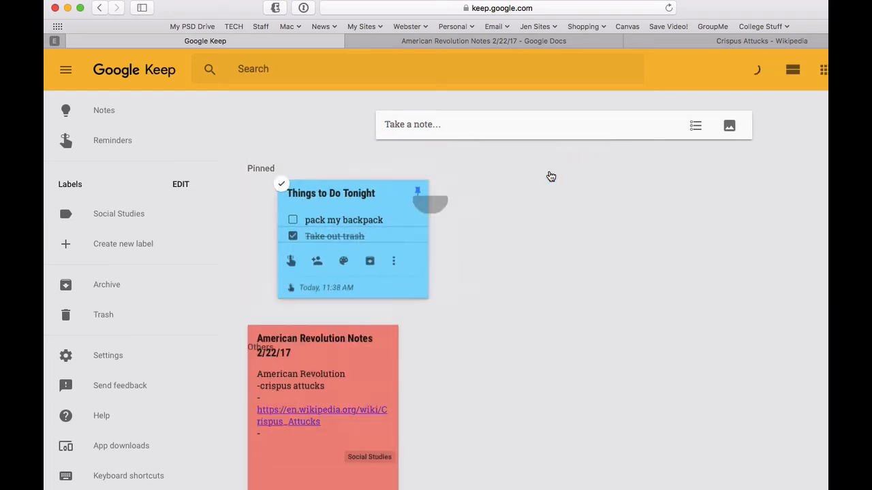
left_click(254, 190)
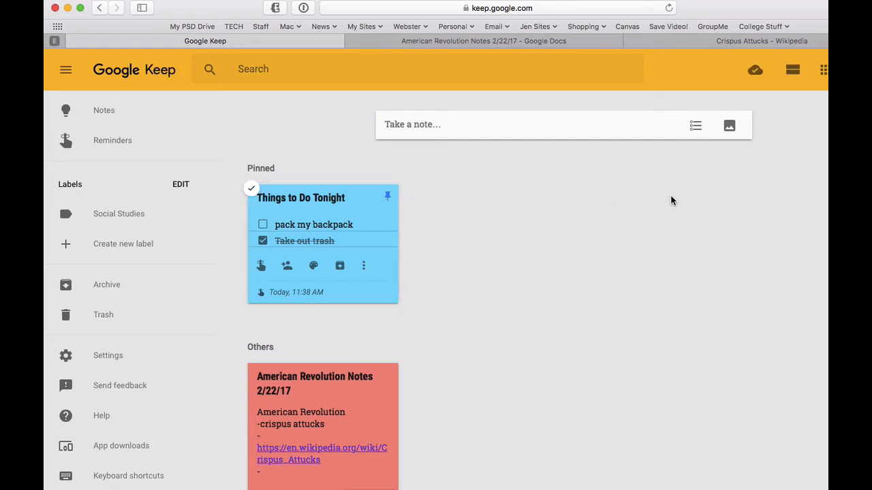
left_click(388, 198)
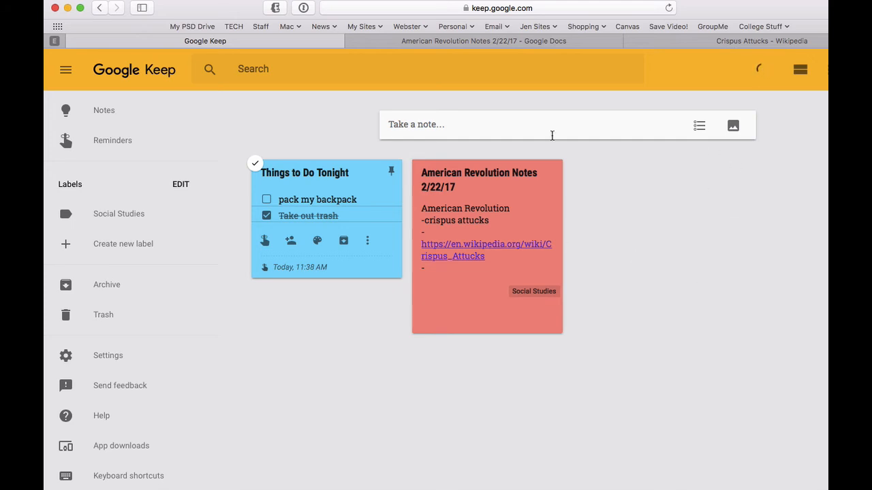
Switch the notes to list view and back to grid view
left_click(801, 71)
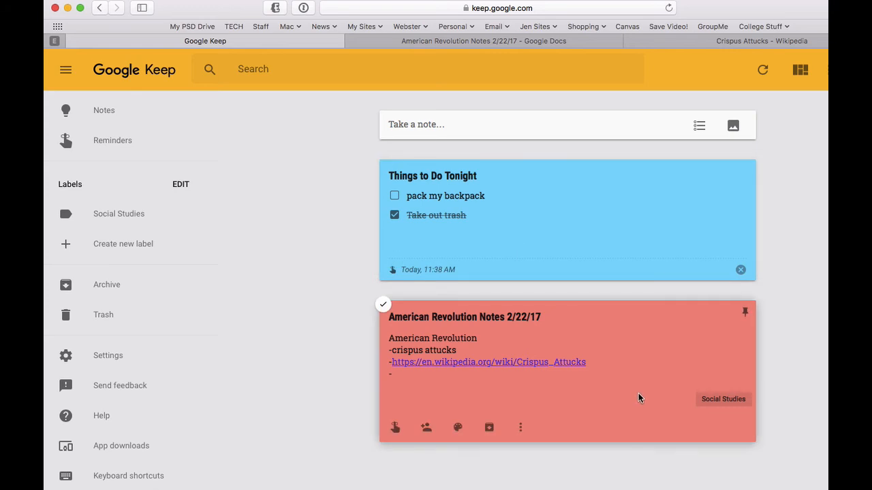
left_click(800, 69)
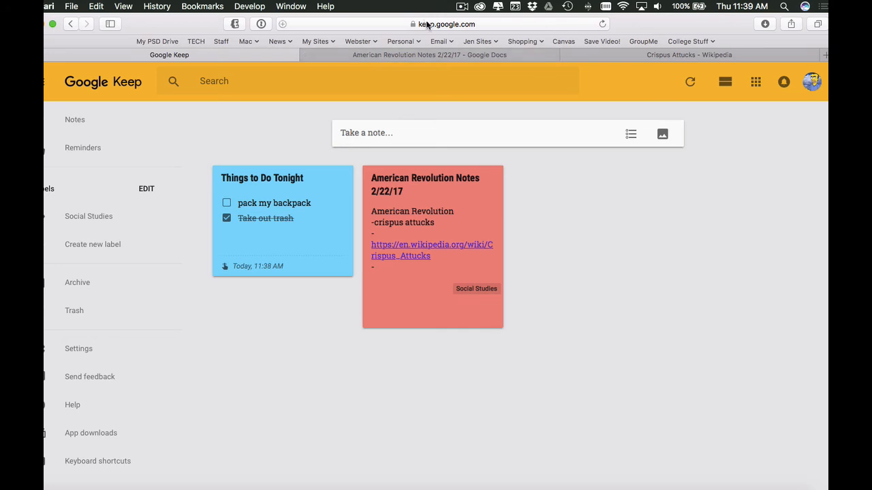
mouse_move(430, 28)
left_mouse_down()
mouse_move(416, 41)
mouse_move(429, 27)
left_mouse_up()
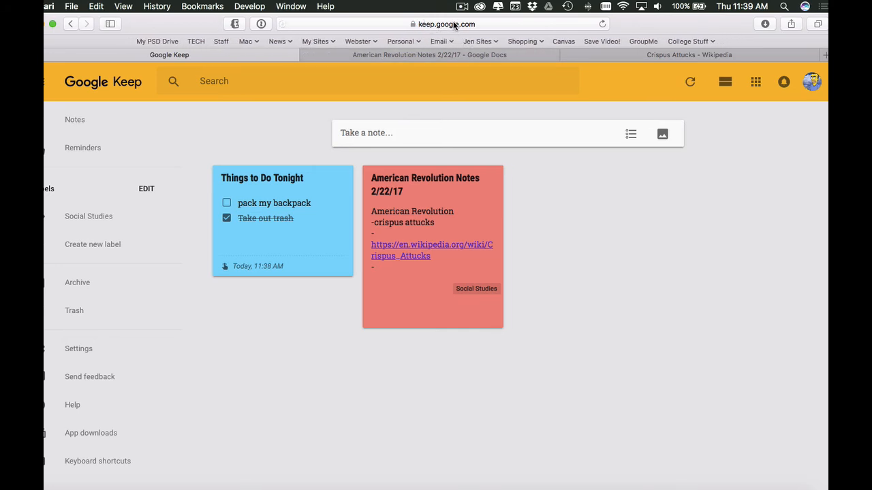
Add a Keep shortcut to the Google apps launcher and close the launcher
left_click(757, 85)
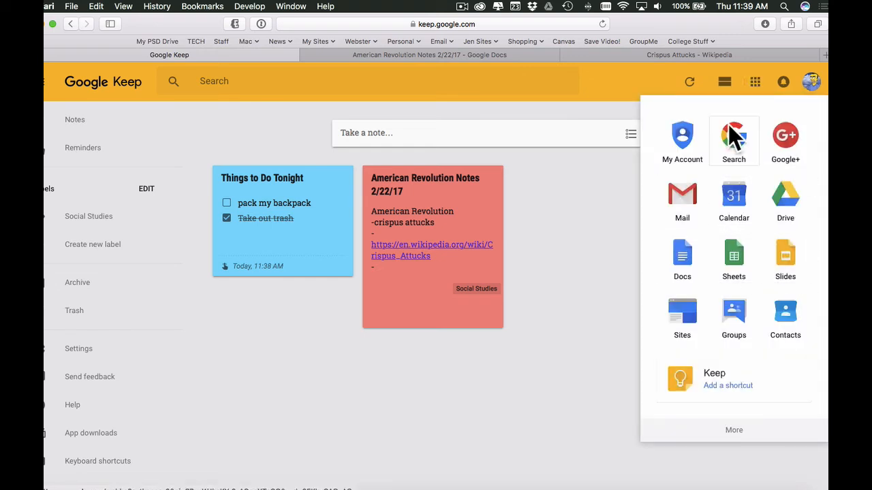
left_click(728, 386)
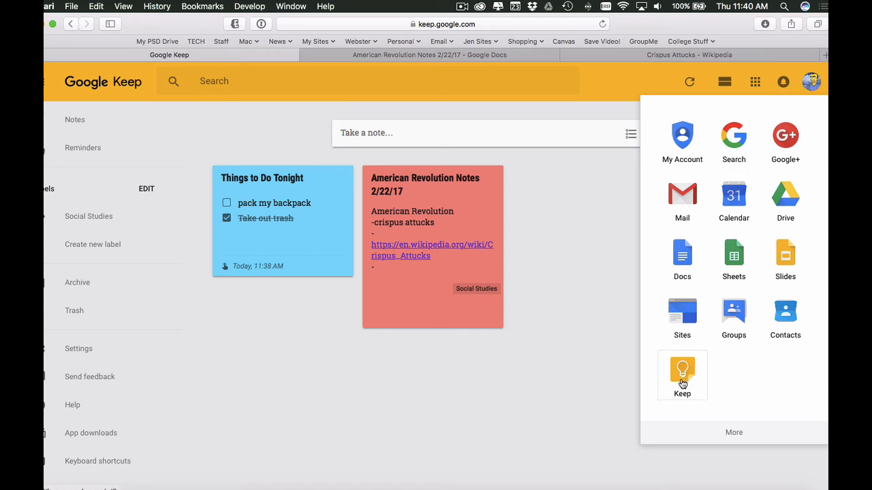
left_click(554, 204)
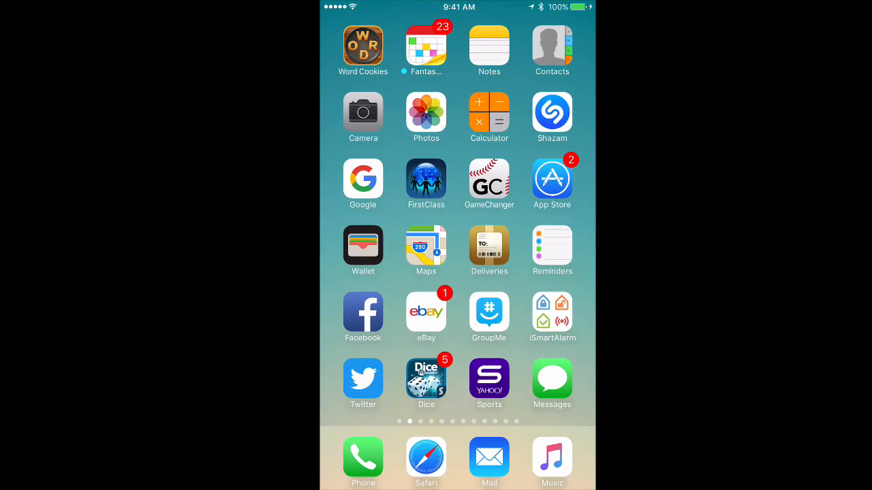
Switch to the App Store on the phone, search for google keep, and install Google Keep - Notes and lists
left_click(551, 178)
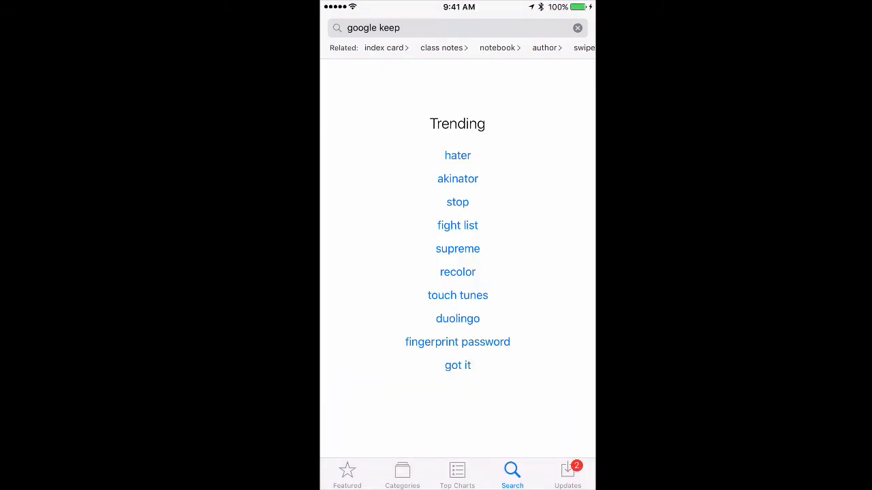
left_click(449, 28)
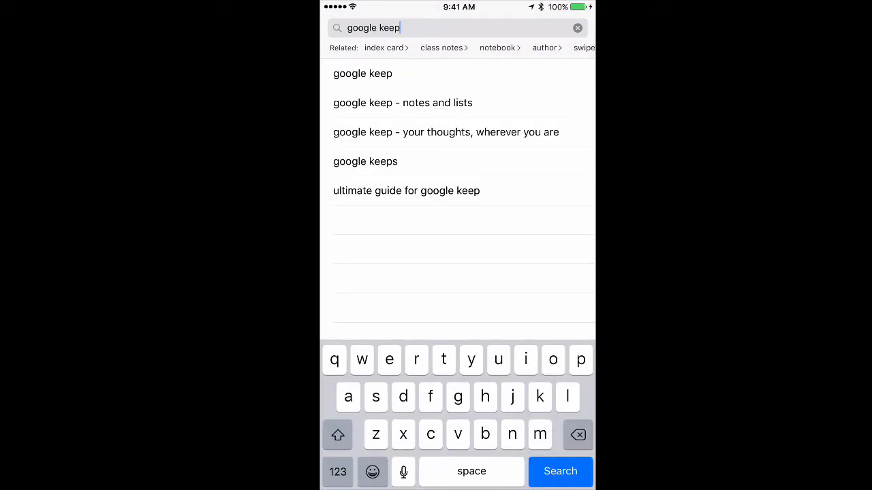
key("Return")
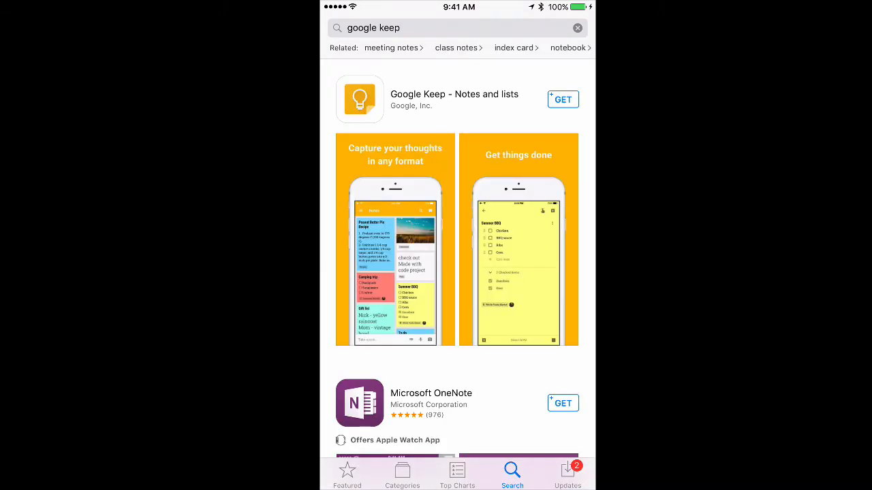
left_click(563, 99)
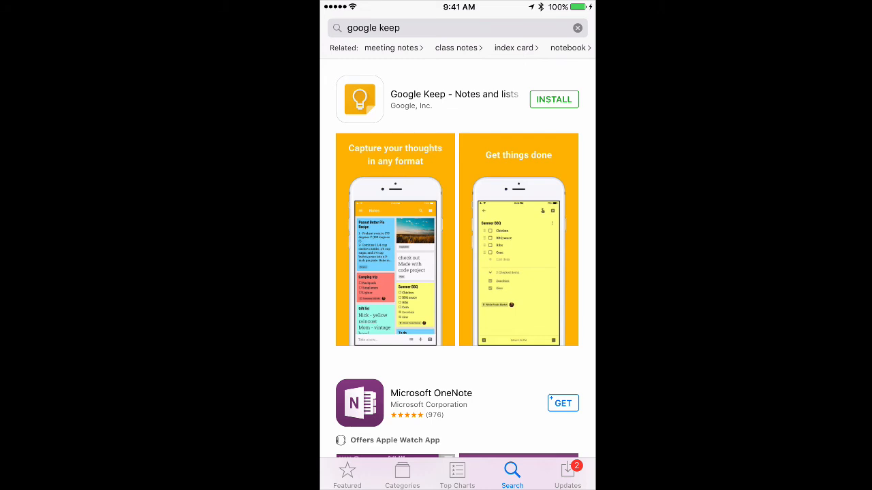
left_click(554, 100)
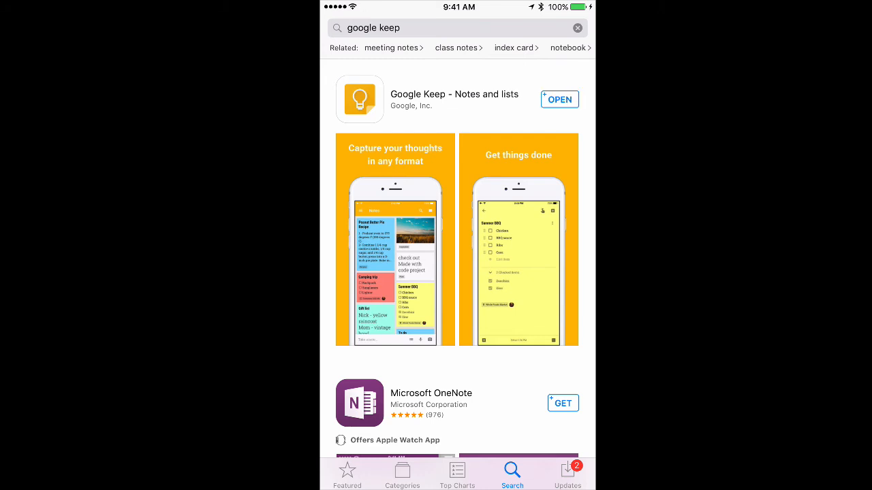
Open the installed Google Keep app and get started with the Google account already listed
left_click(560, 100)
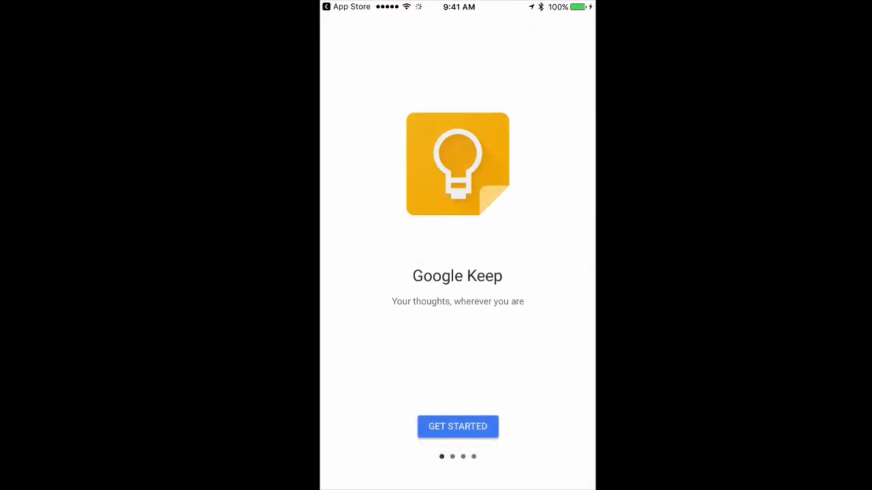
left_click(457, 427)
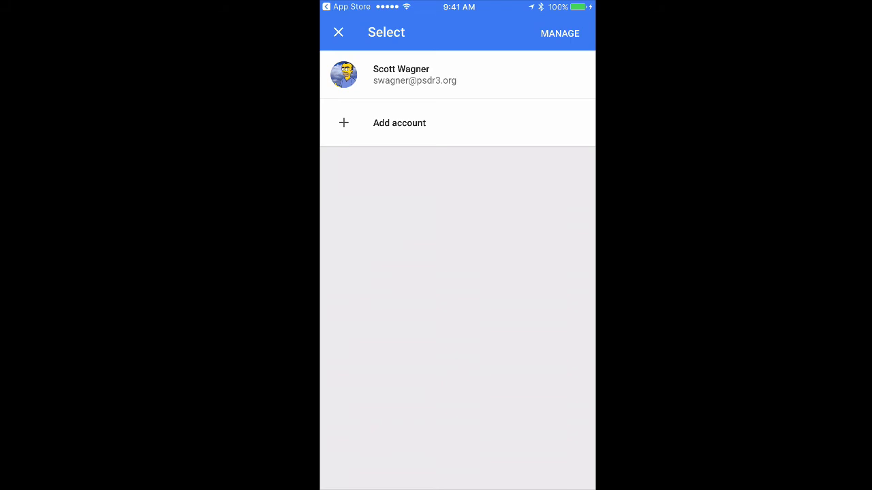
left_click(458, 75)
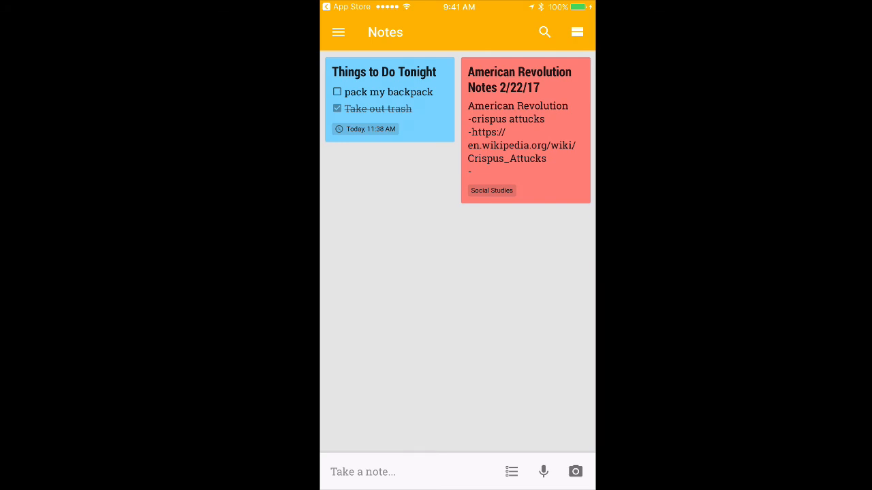
Mark "pack my backpack" as completed in the Things to Do Tonight note and return to all notes
left_click(389, 99)
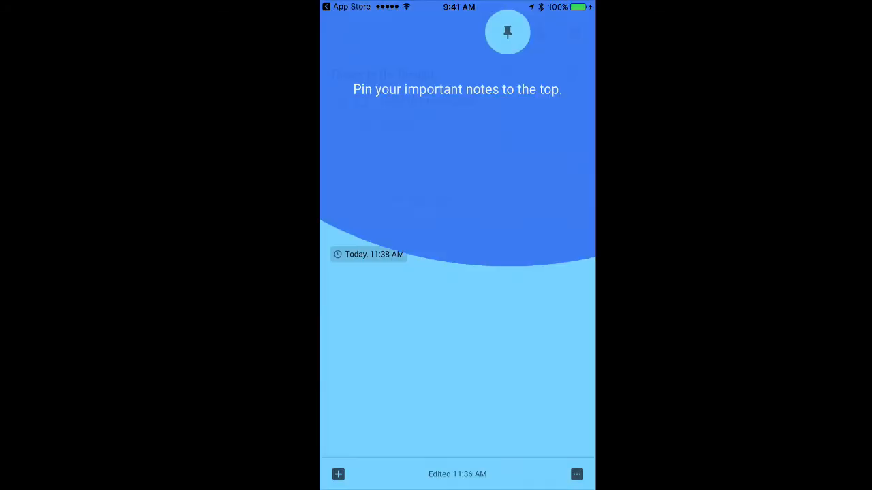
left_click(457, 170)
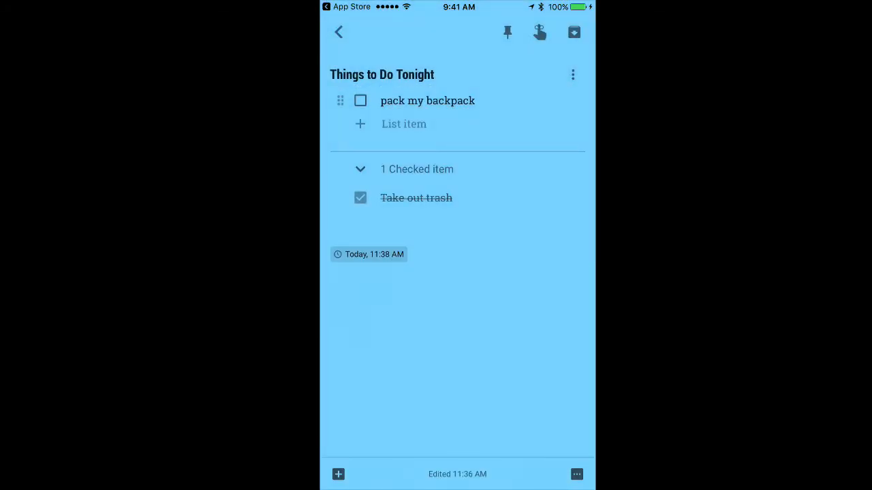
left_click(360, 100)
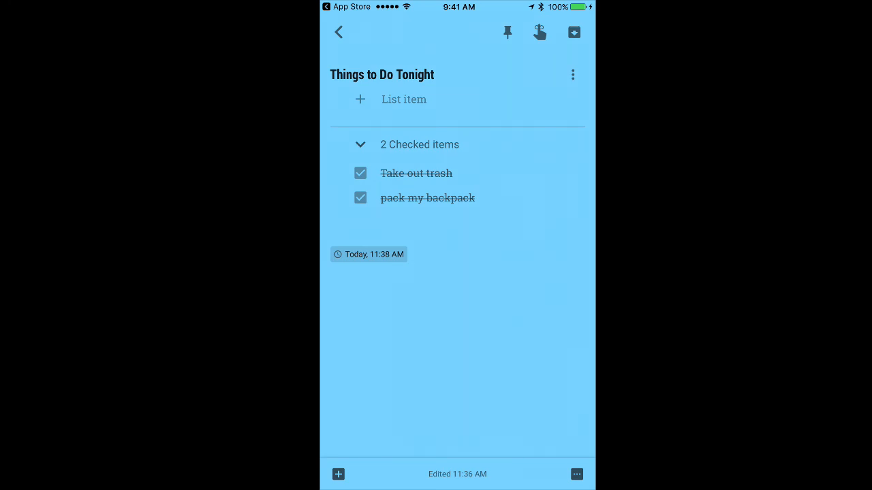
left_click(338, 32)
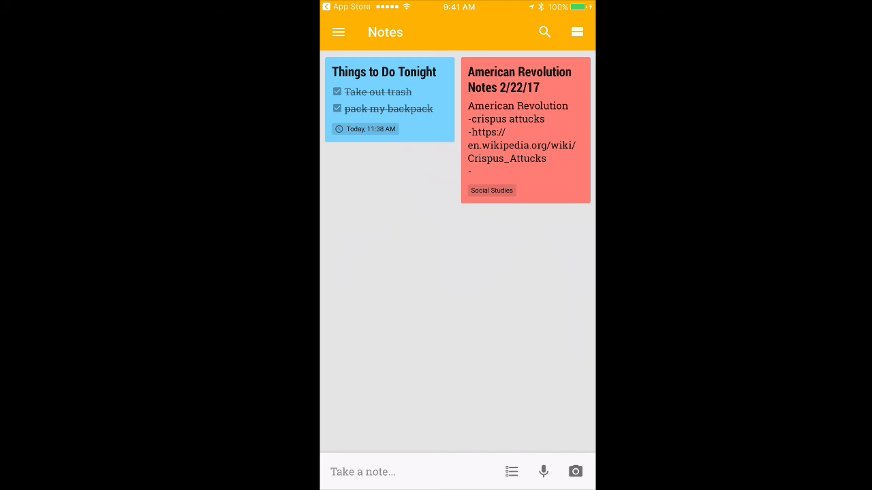
Allow microphone access, record an audio note saying "test one two test one two", and return to all notes
left_click(543, 471)
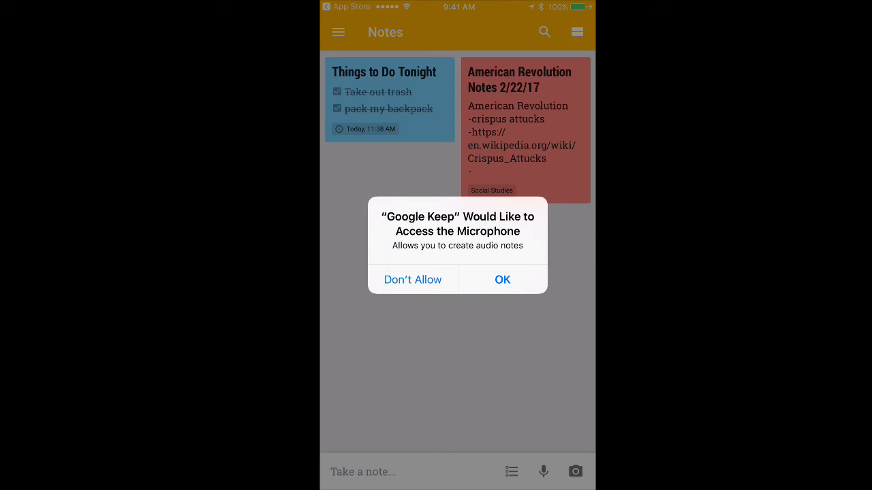
left_click(502, 279)
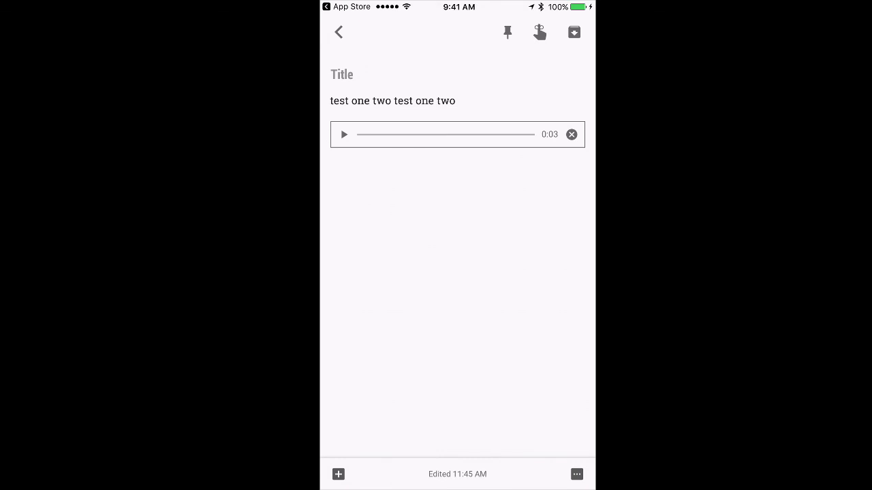
left_click(338, 32)
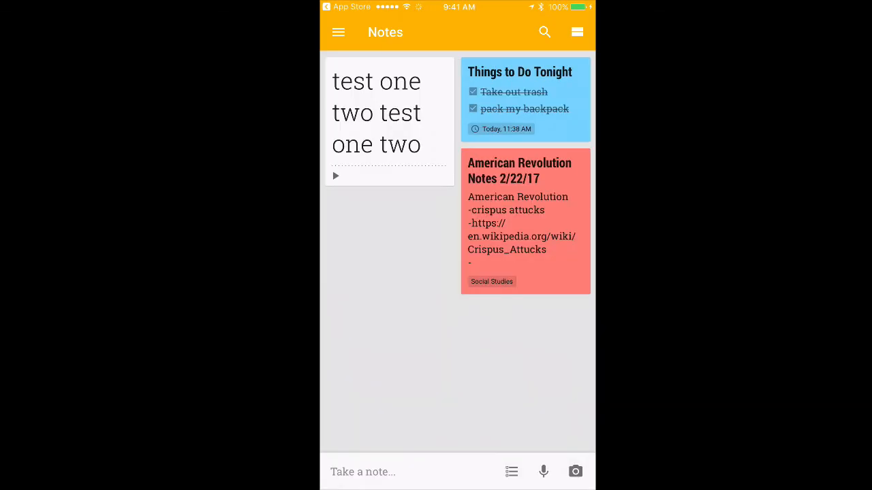
Allow camera access, take a photo, use it as a new photo note, and return to all notes
left_click(575, 472)
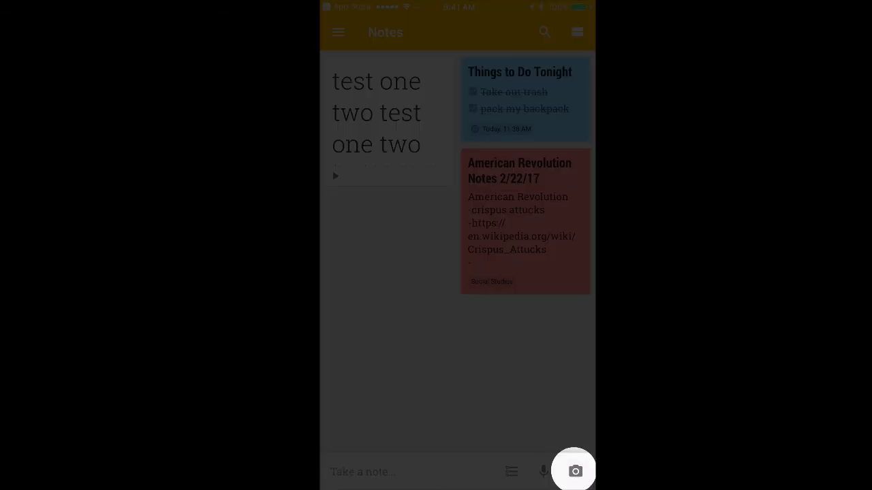
left_click(576, 471)
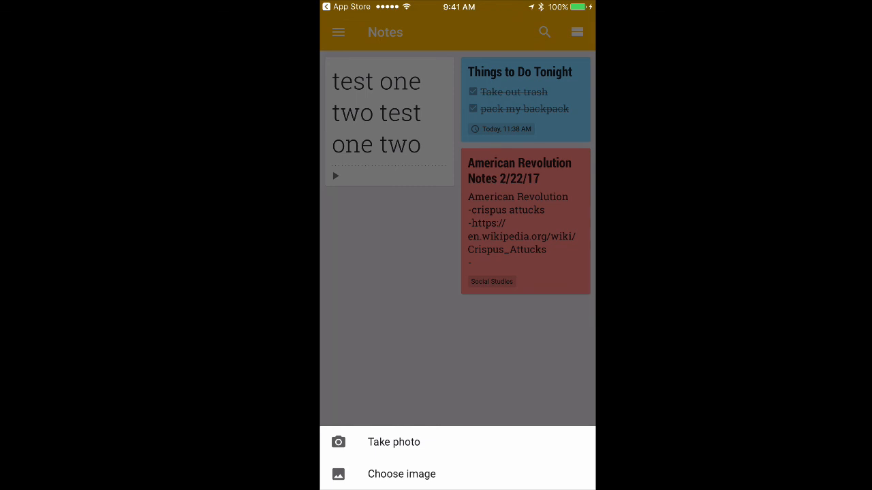
left_click(393, 443)
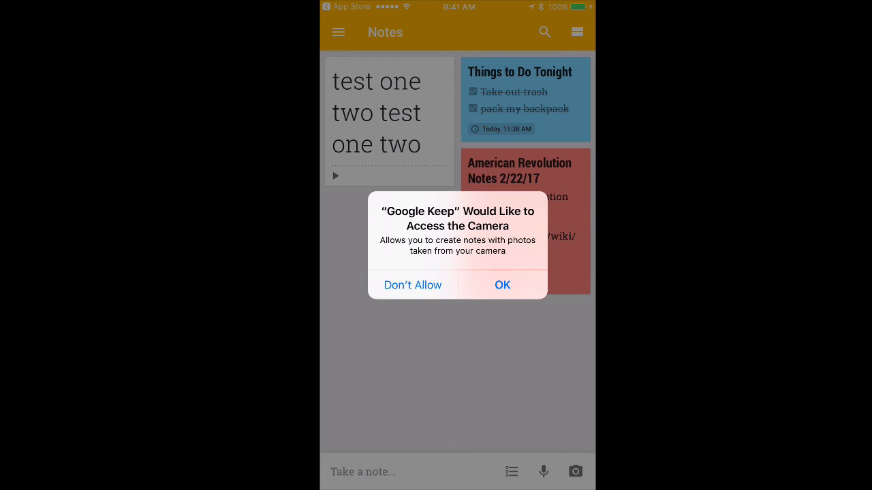
left_click(503, 285)
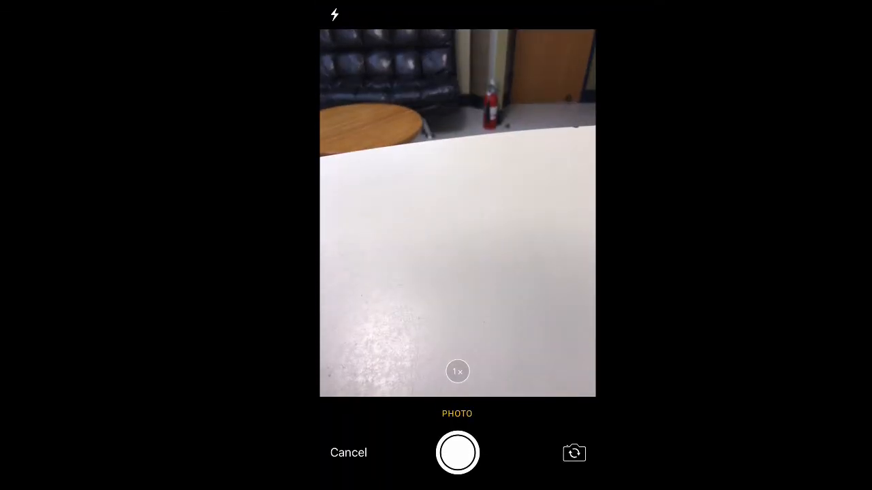
left_click(457, 453)
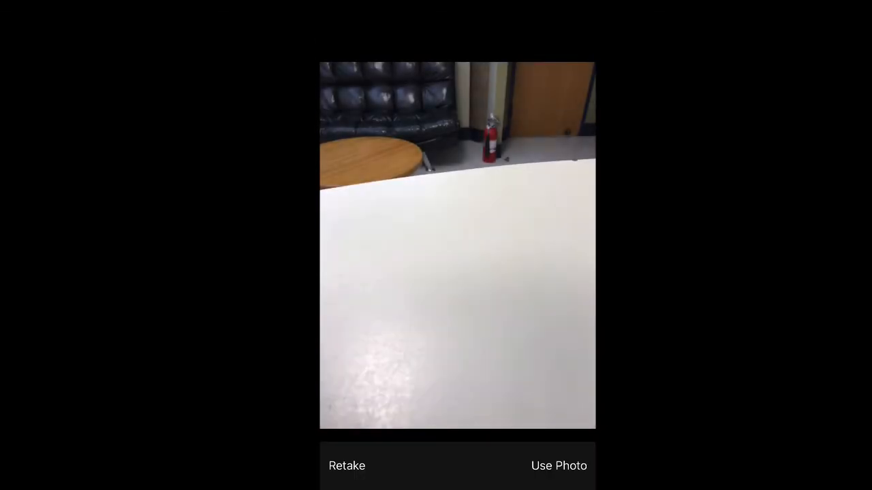
left_click(559, 466)
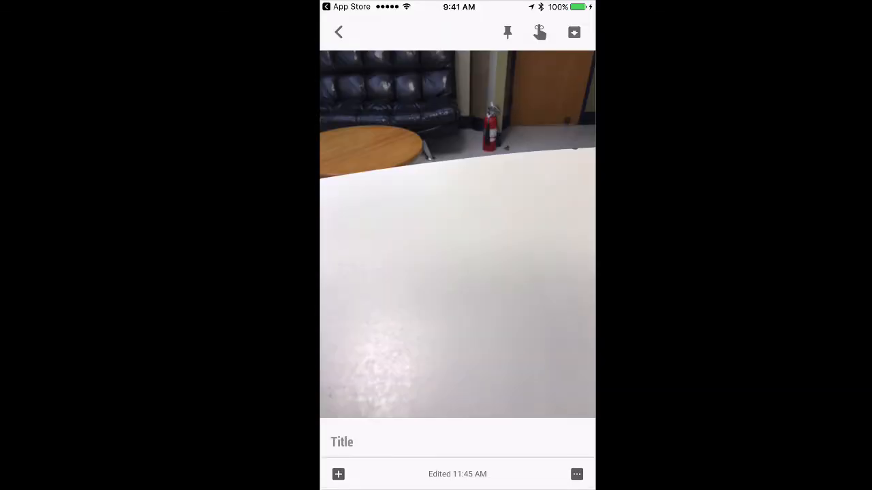
left_click(339, 32)
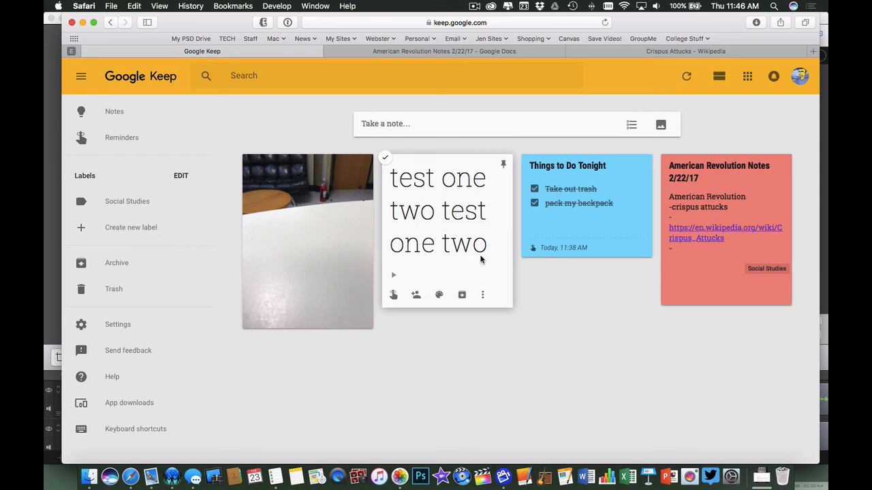
In Google Keep on the web, view the synced audio note and then the photo note, closing each one
left_click(395, 276)
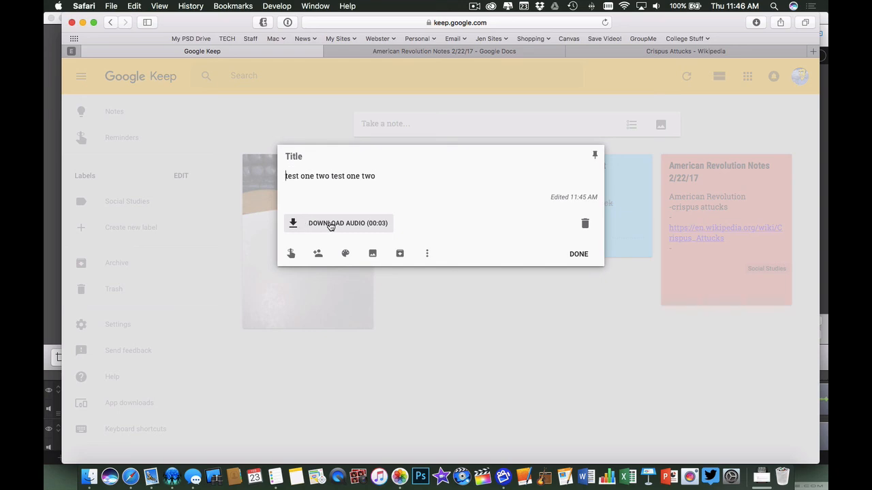
left_click(579, 254)
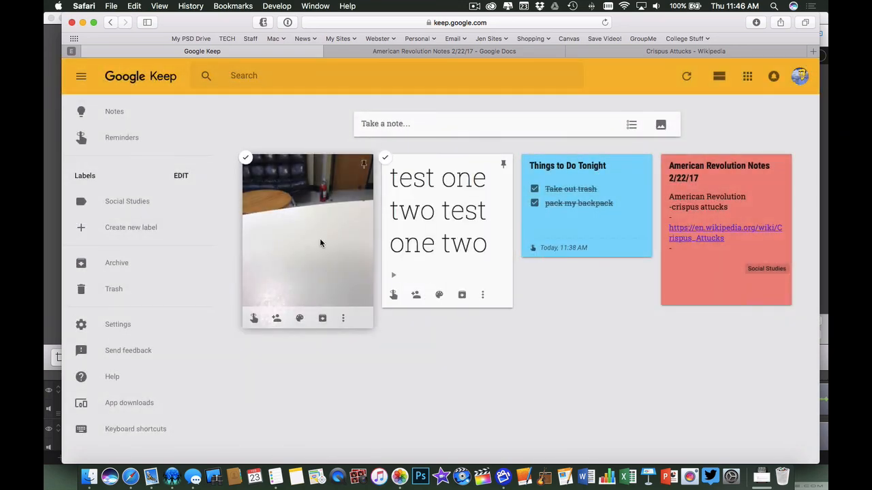
left_click(320, 240)
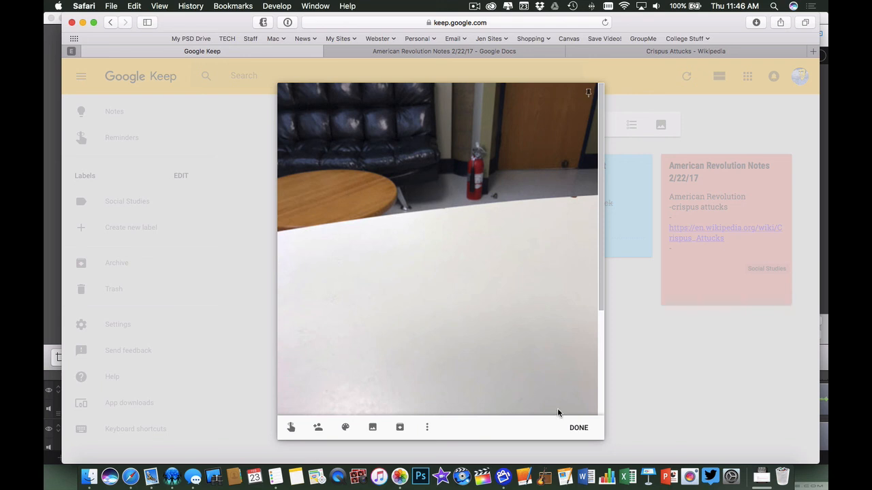
left_click(579, 430)
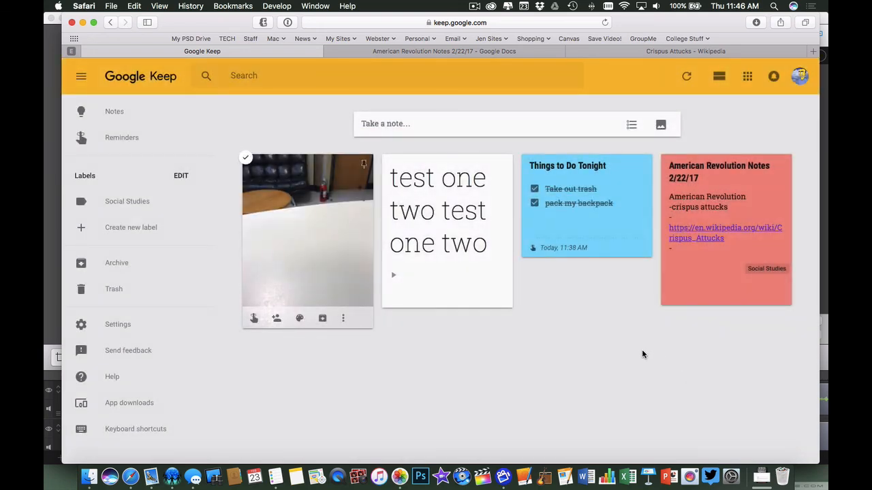